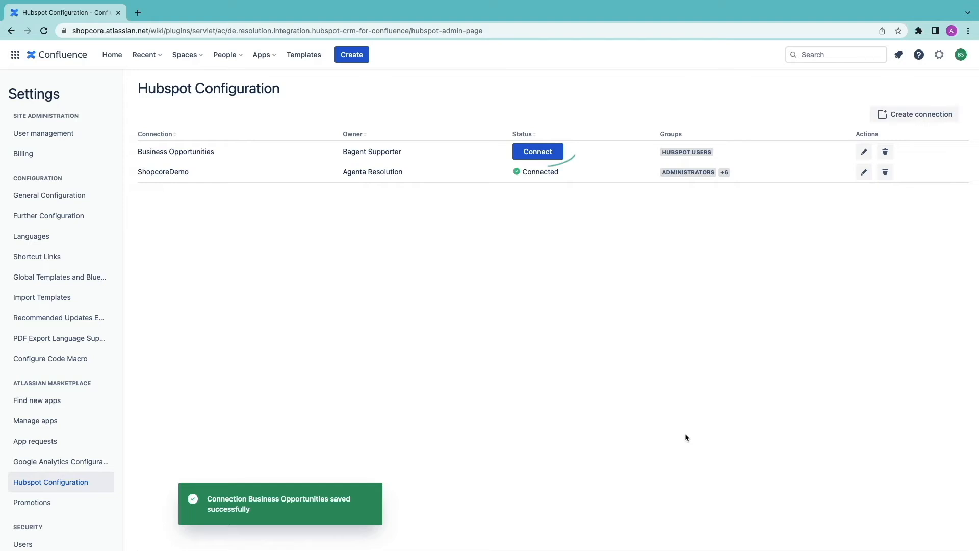
# Step: Connect the Business Opportunities connection to HubSpot by authorizing it with the App-Test-Account 1 account
pyautogui.click(542, 155)
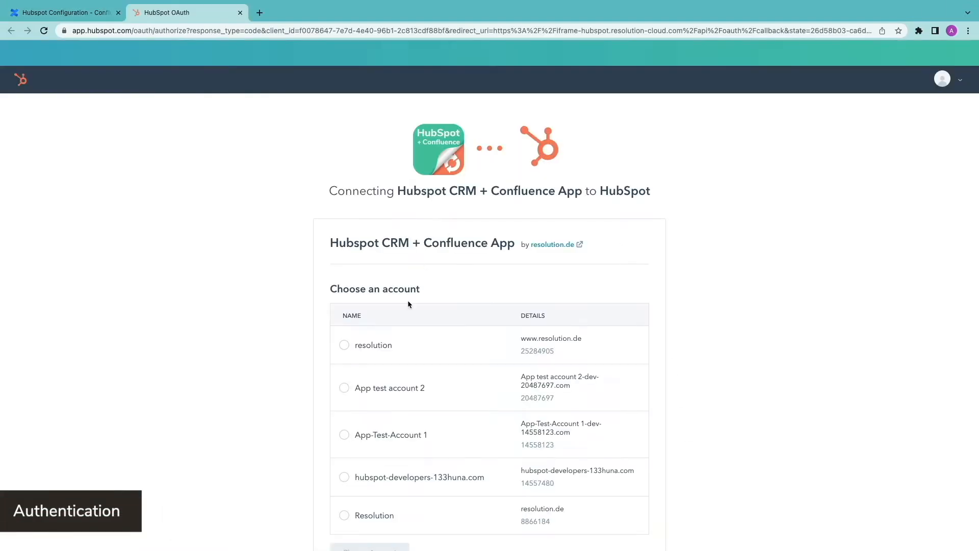
pyautogui.click(344, 435)
pyautogui.scroll(-1, 292, 394)
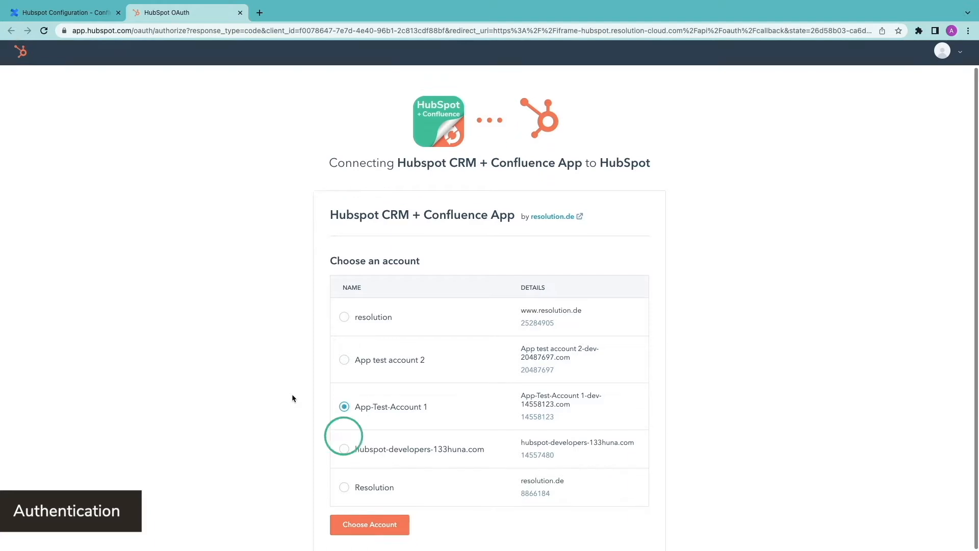
pyautogui.click(390, 529)
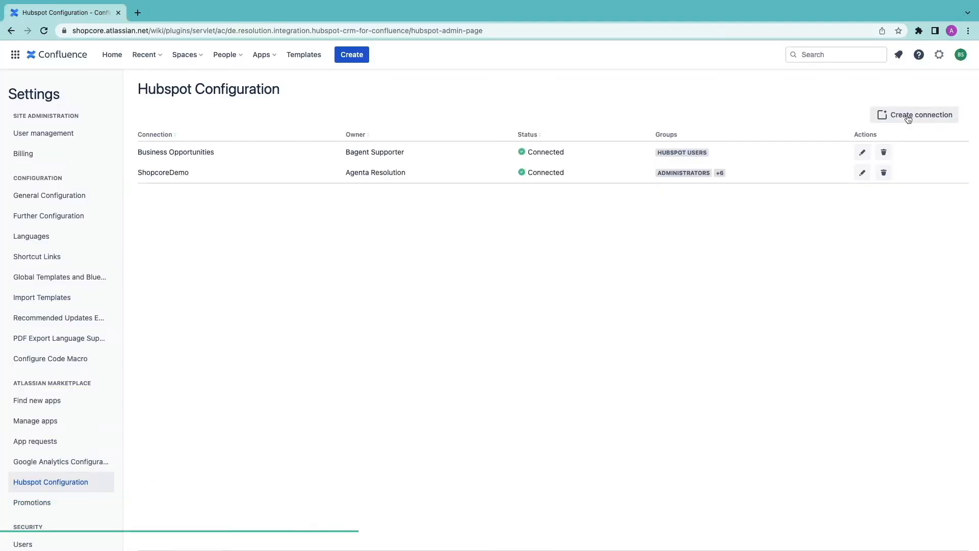
# Step: Create a connection named "Contact Details" that allows the SDRs user group to connect
pyautogui.click(908, 118)
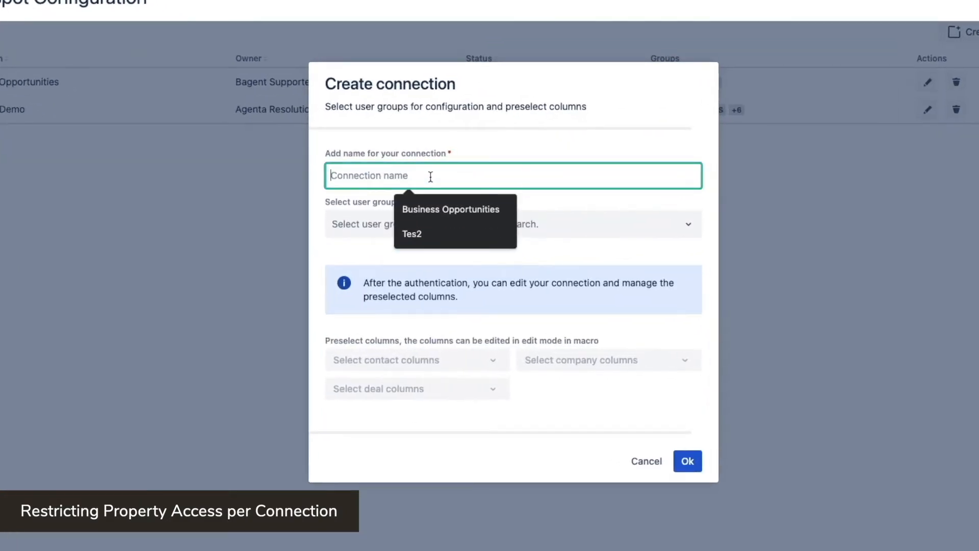
pyautogui.write('Contact De')
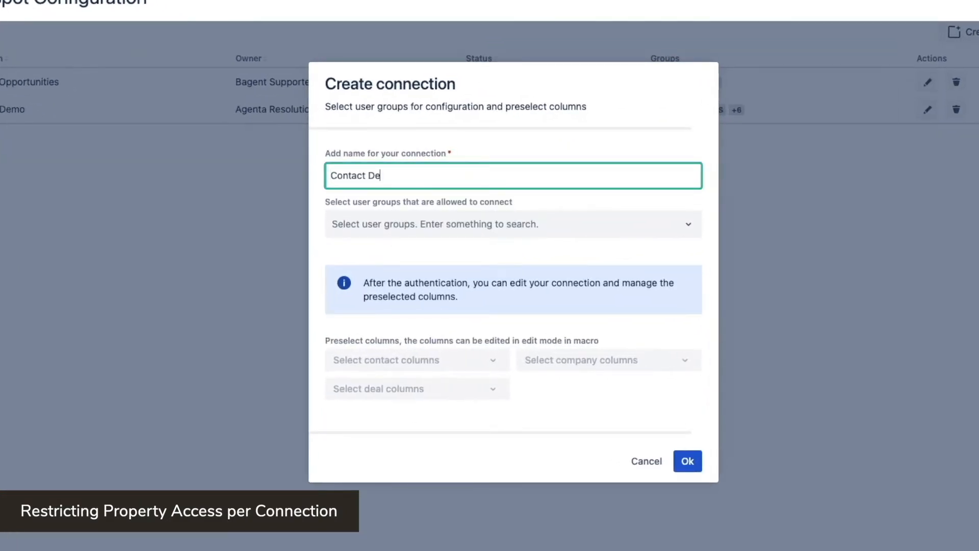
pyautogui.write('tails')
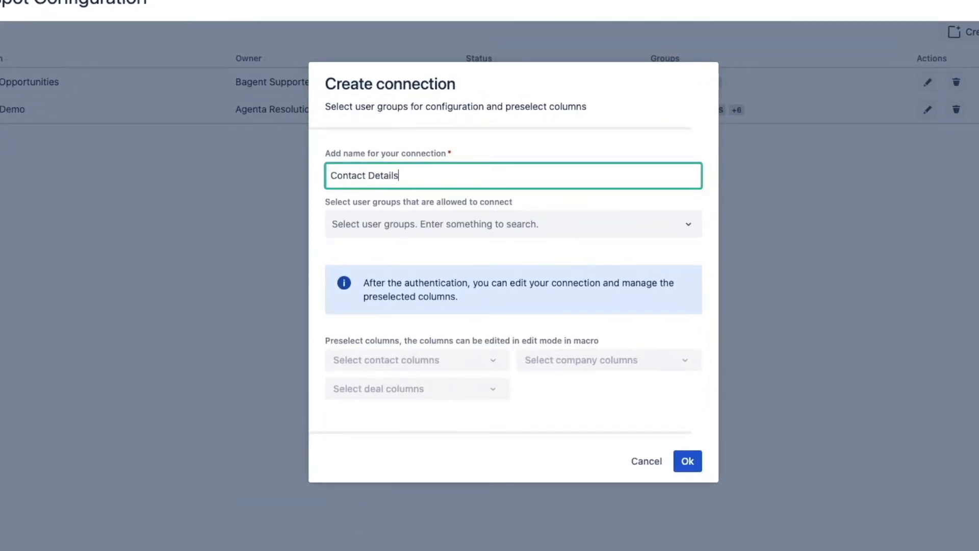
pyautogui.click(372, 227)
pyautogui.write('sdr')
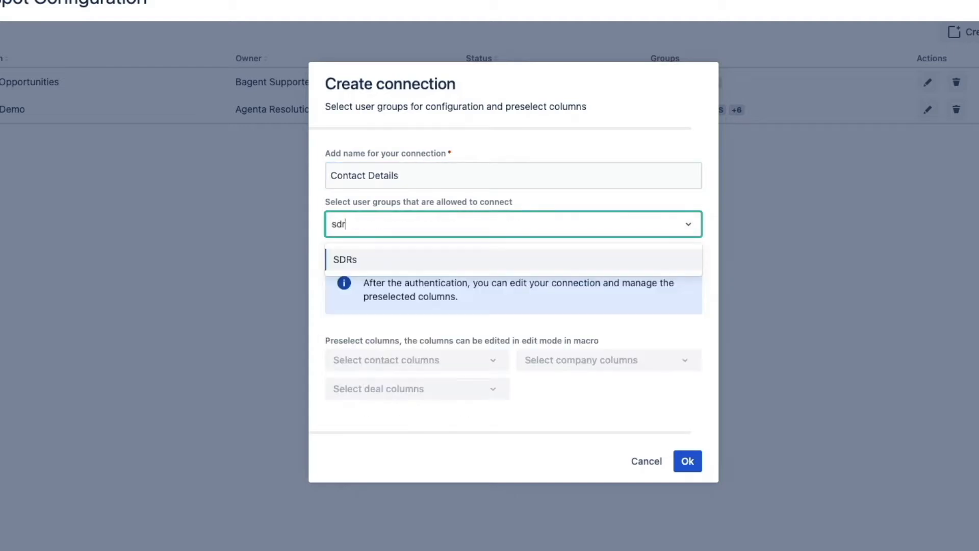
pyautogui.click(367, 258)
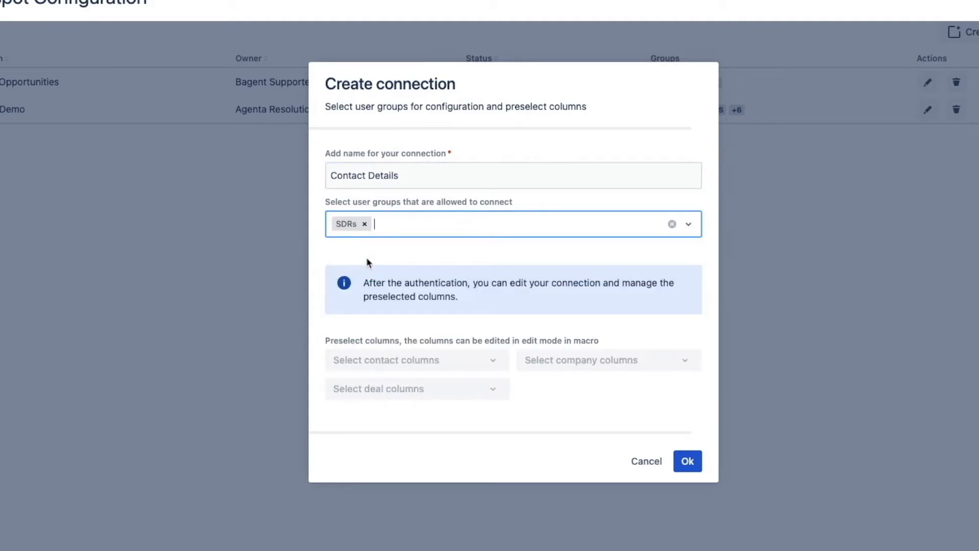
pyautogui.click(687, 461)
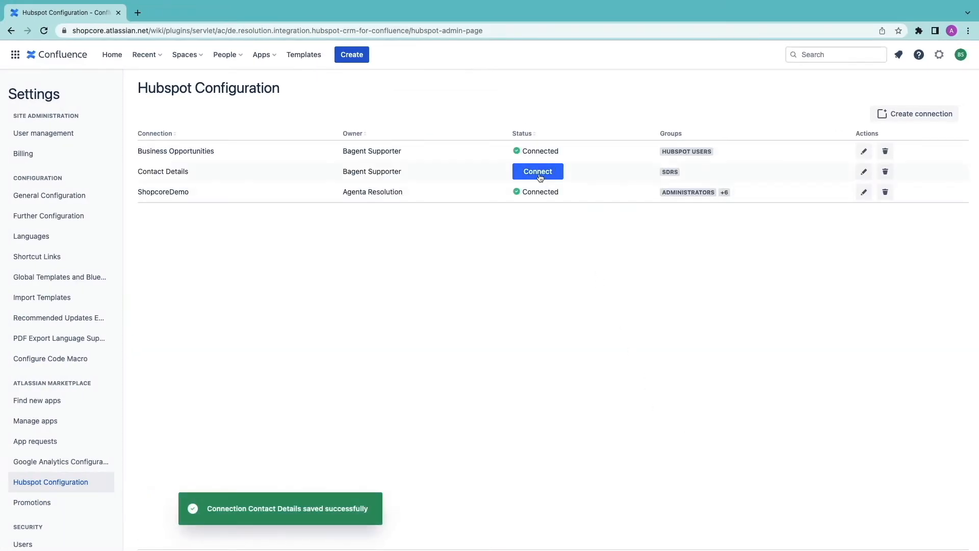
# Step: Authenticate the Contact Details connection in HubSpot with App-Test-Account 1
pyautogui.click(537, 171)
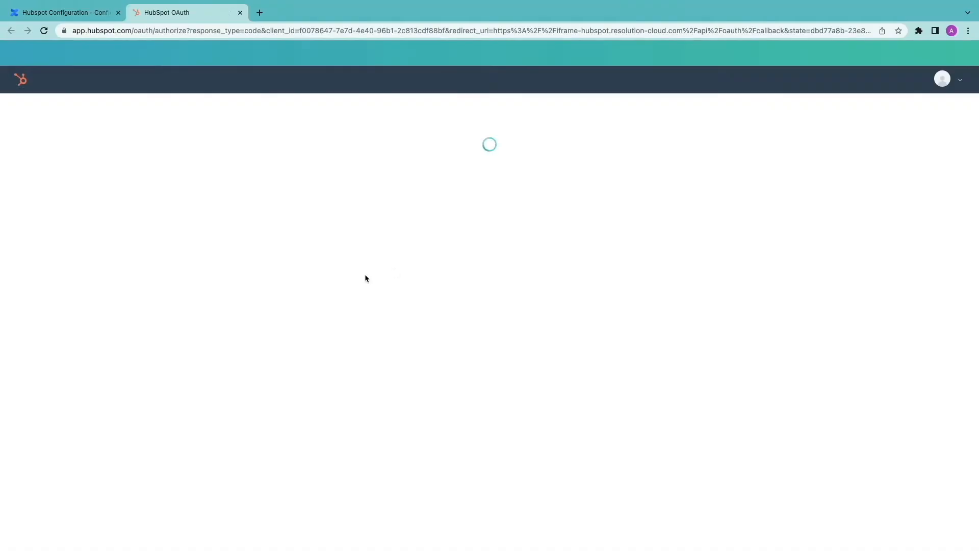
pyautogui.click(344, 433)
pyautogui.scroll(-1, 291, 399)
pyautogui.click(363, 521)
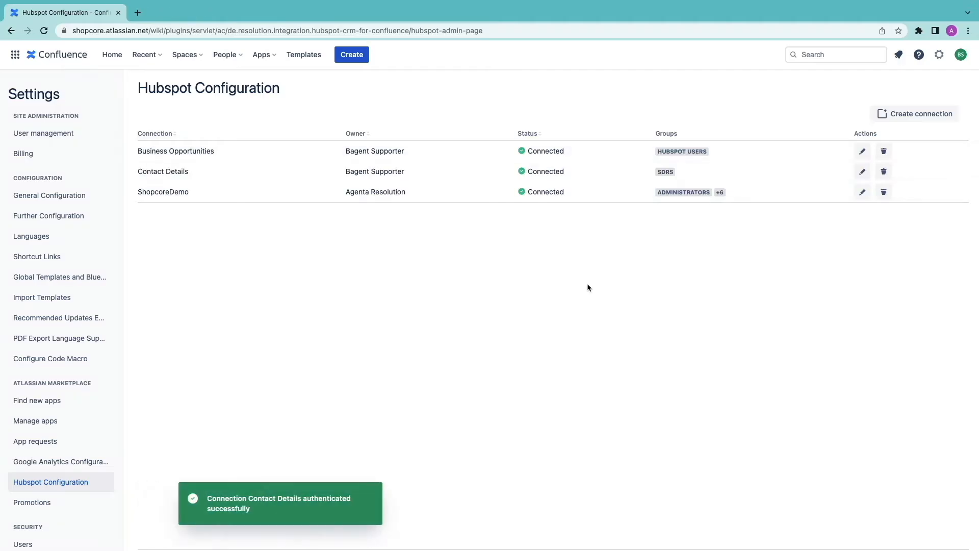
# Step: Edit the Contact Details connection's preselected contact columns, including Country/Region and excluding Job Title
pyautogui.click(862, 172)
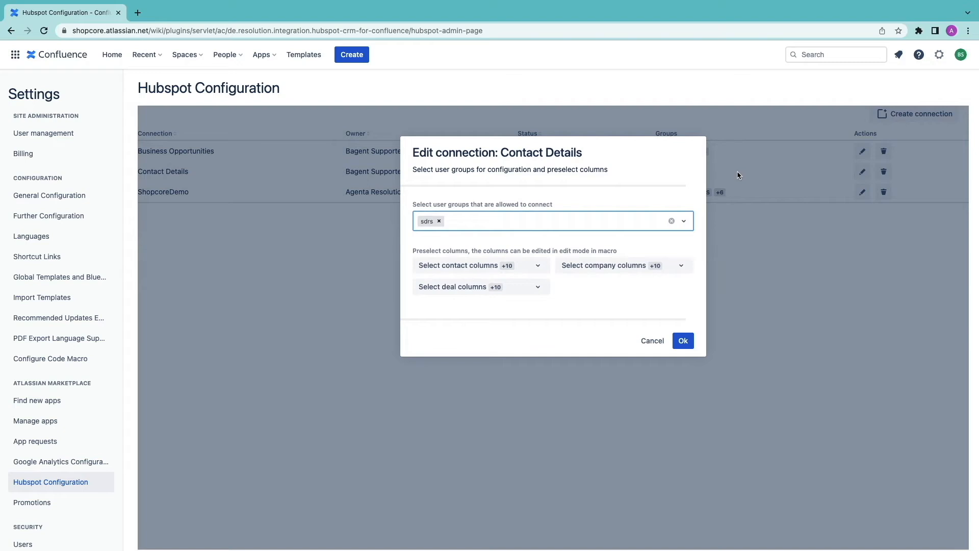
pyautogui.click(506, 206)
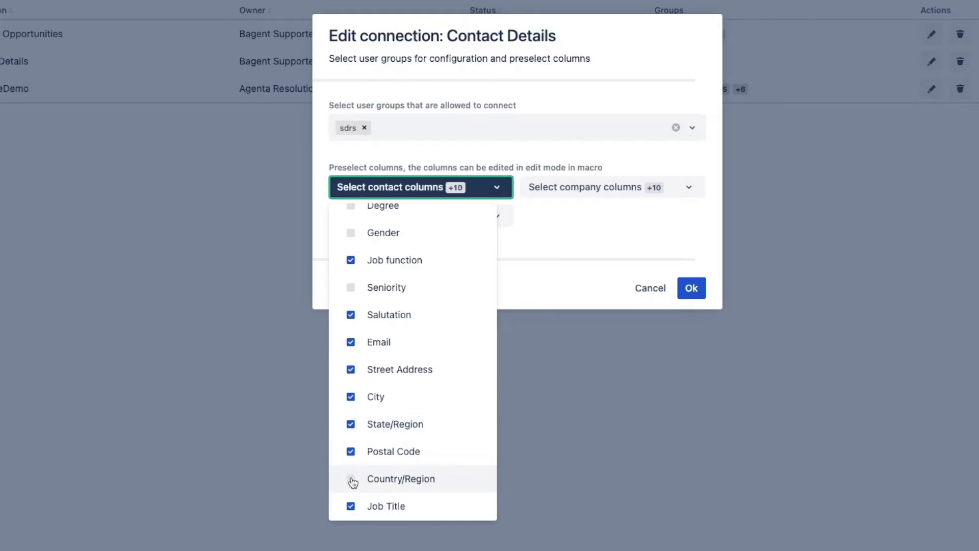
pyautogui.click(352, 508)
pyautogui.scroll(-5, 385, 464)
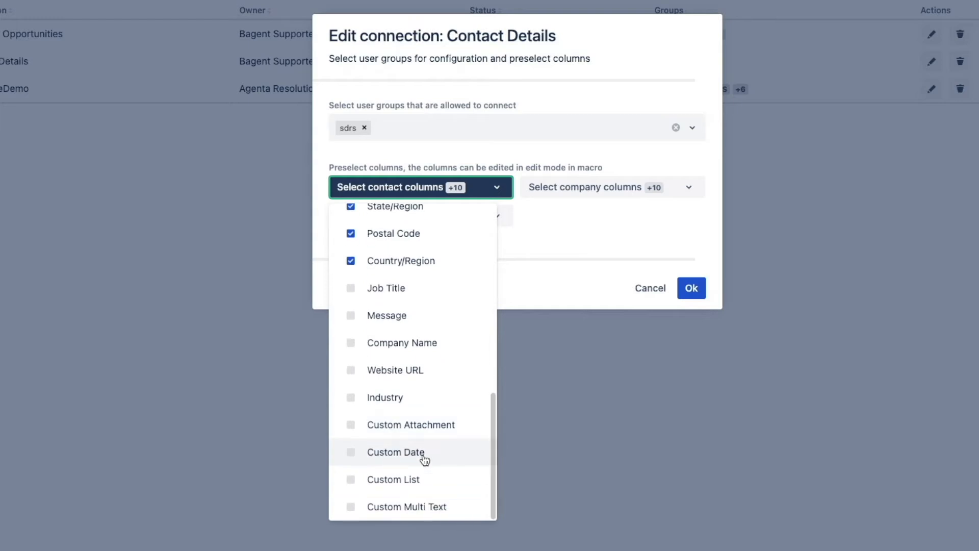
pyautogui.click(535, 234)
# Step: Reduce the preselected deal columns of the Contact Details connection to Deal Name only
pyautogui.click(453, 226)
pyautogui.click(351, 286)
pyautogui.click(350, 286)
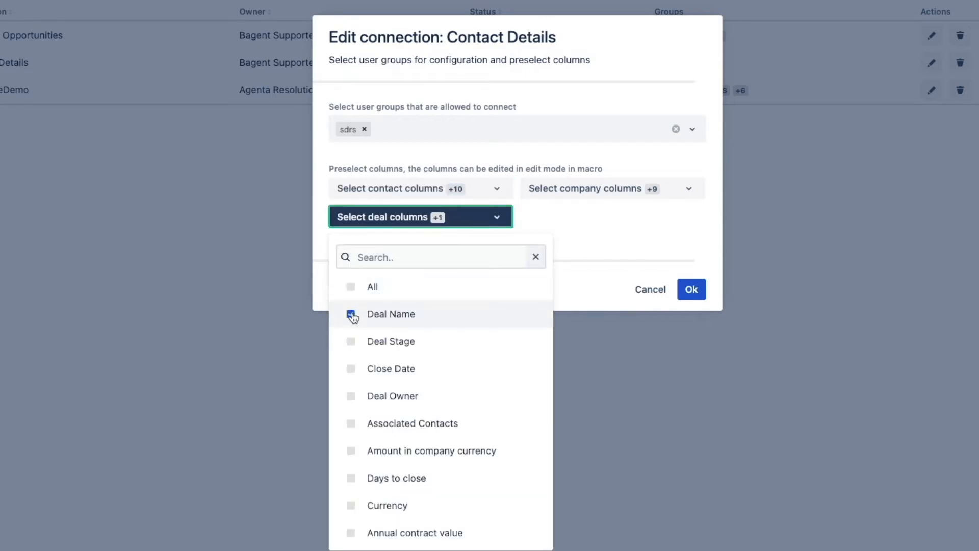
pyautogui.scroll(-10, 505, 323)
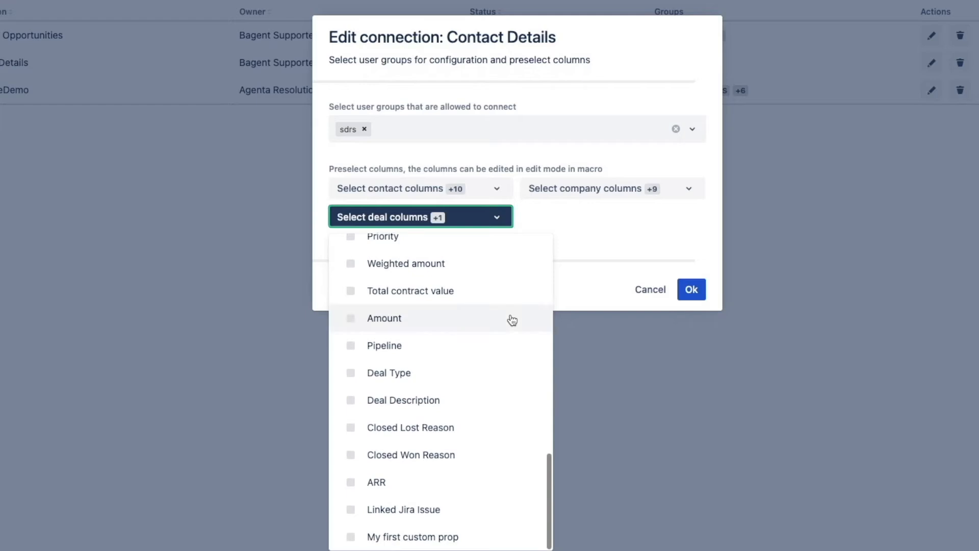
pyautogui.click(579, 262)
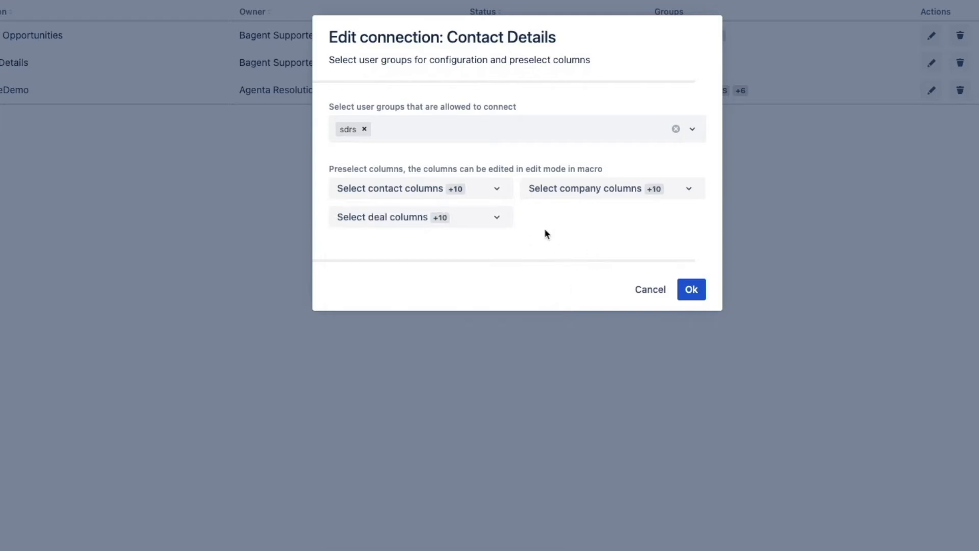
# Step: Add Postal Code to the preselected company columns, remove Company Owner and Create Date, and save the Contact Details connection
pyautogui.click(571, 193)
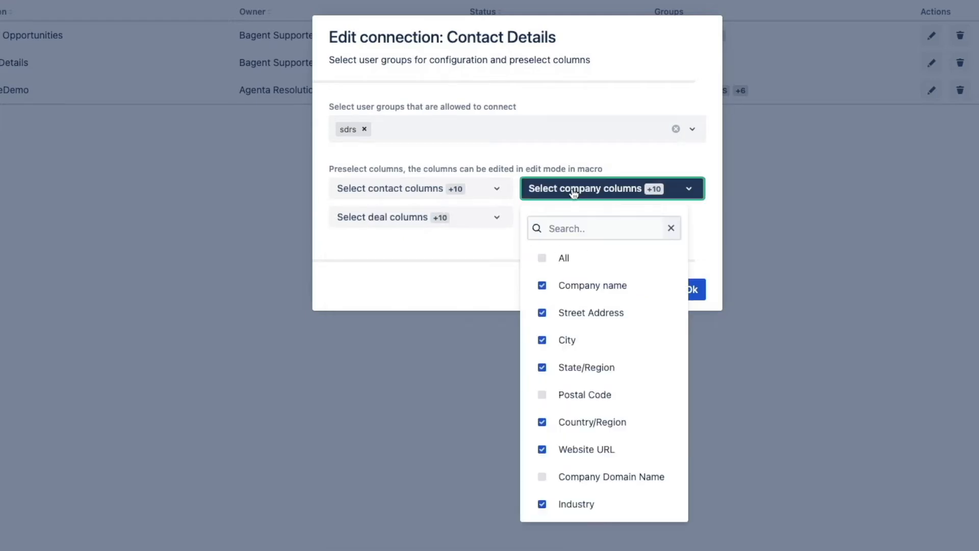
pyautogui.click(542, 394)
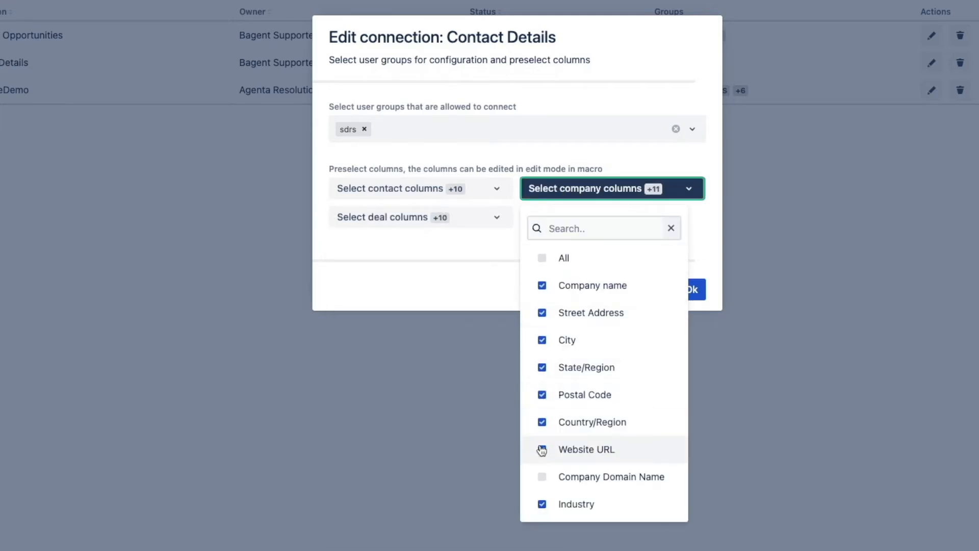
pyautogui.scroll(-1, 543, 458)
pyautogui.scroll(-2, 548, 443)
pyautogui.click(542, 398)
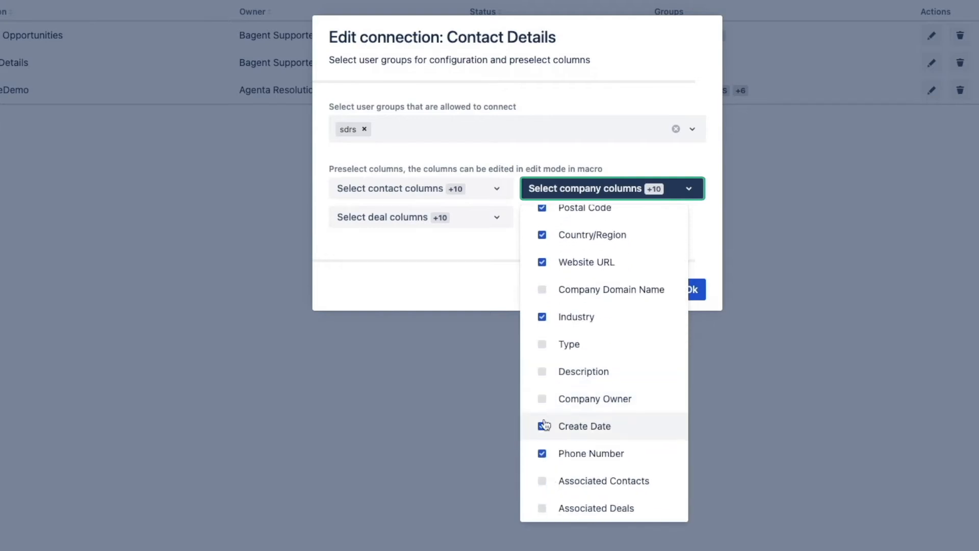
pyautogui.click(542, 424)
pyautogui.scroll(2, 561, 413)
pyautogui.scroll(1, 567, 408)
pyautogui.click(699, 256)
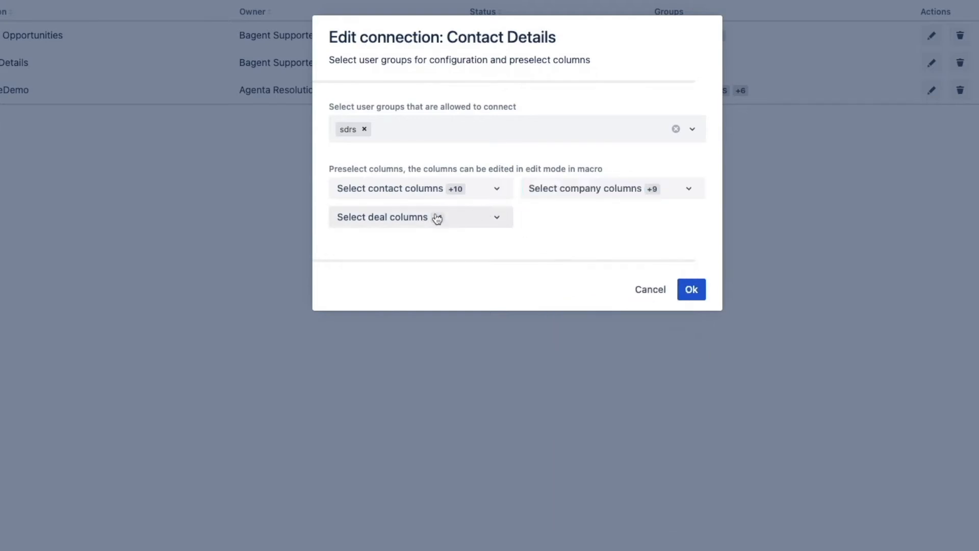
pyautogui.click(696, 296)
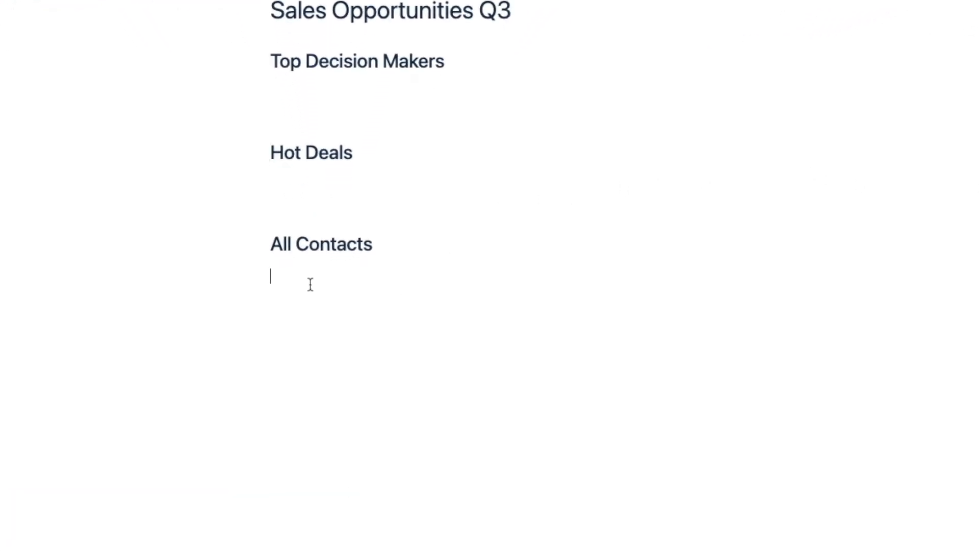
# Step: Start a HubSpot CRM for Confluence macro under the page's All Contacts heading, using the Business Opportunities connection
pyautogui.write('/hub')
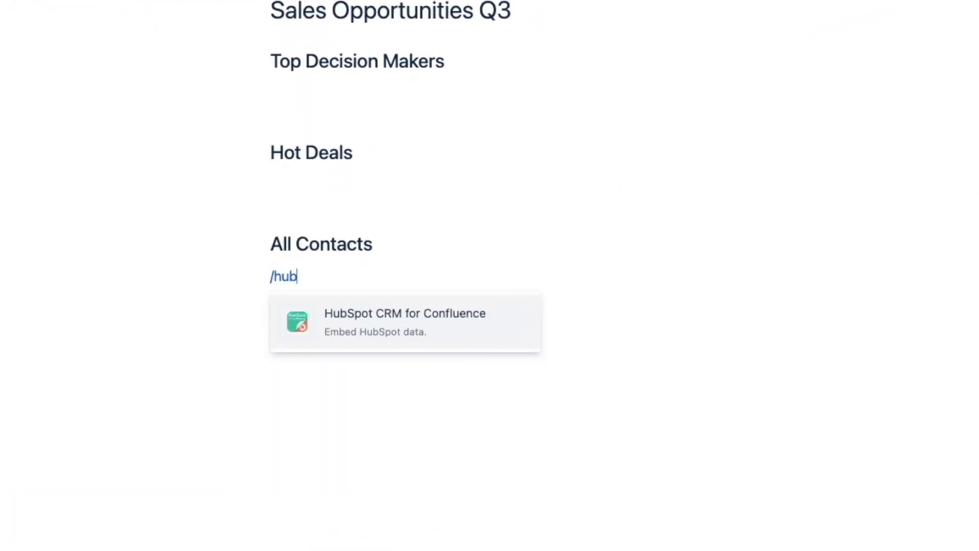
pyautogui.click(321, 307)
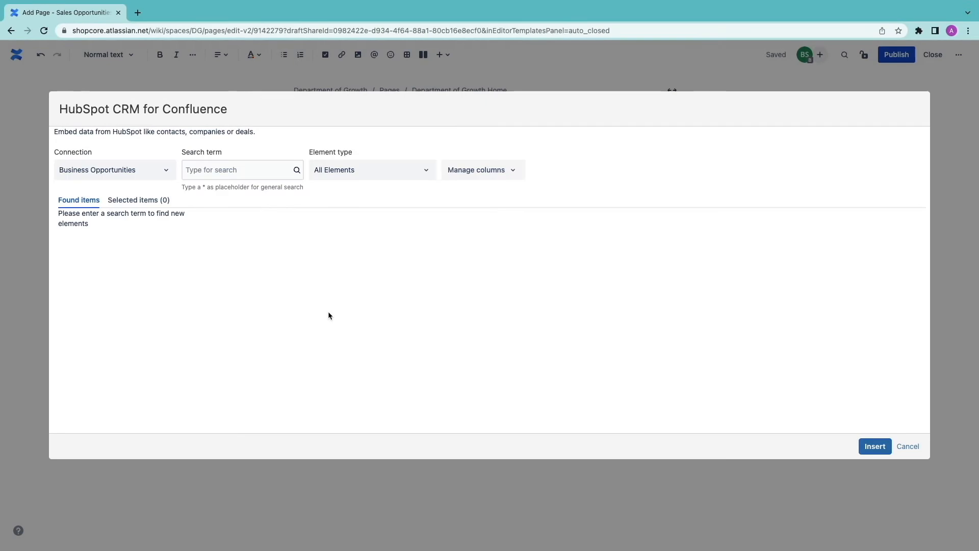
pyautogui.click(148, 172)
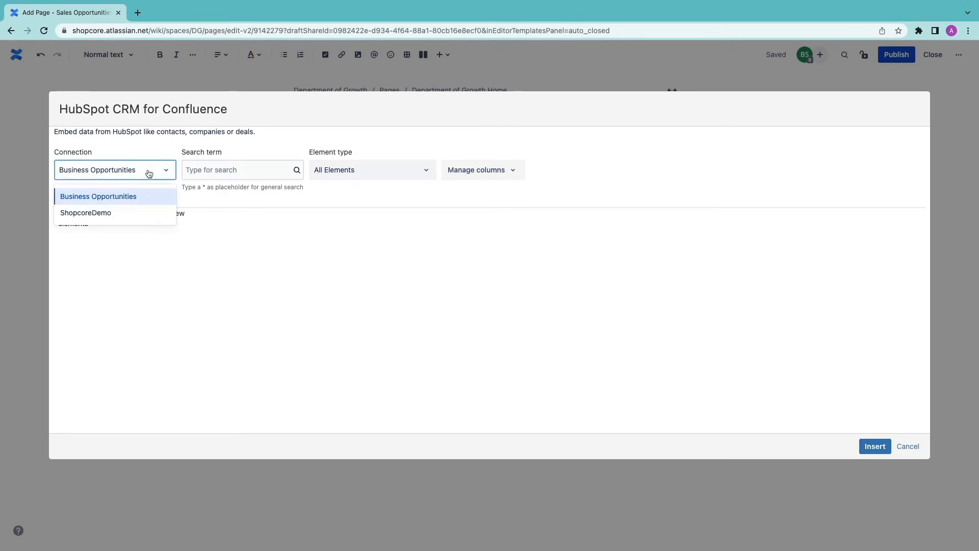
pyautogui.click(148, 173)
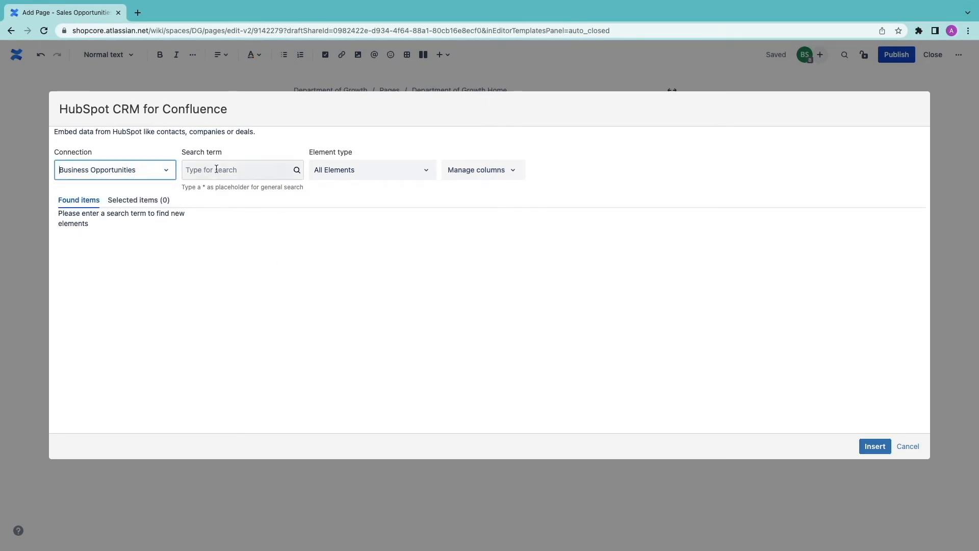
# Step: Restrict the macro to the Contact element type, search with the * placeholder and select all found contacts
pyautogui.click(359, 170)
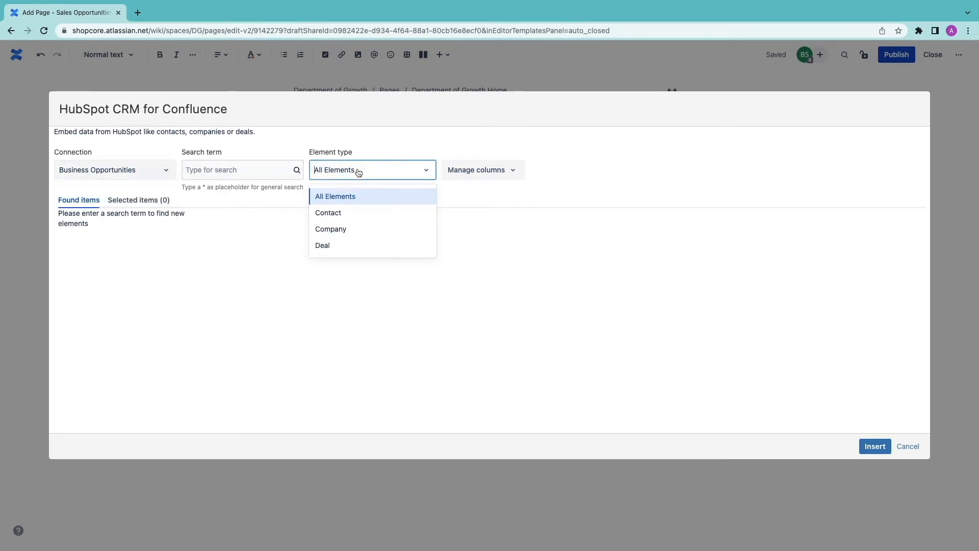
pyautogui.click(361, 213)
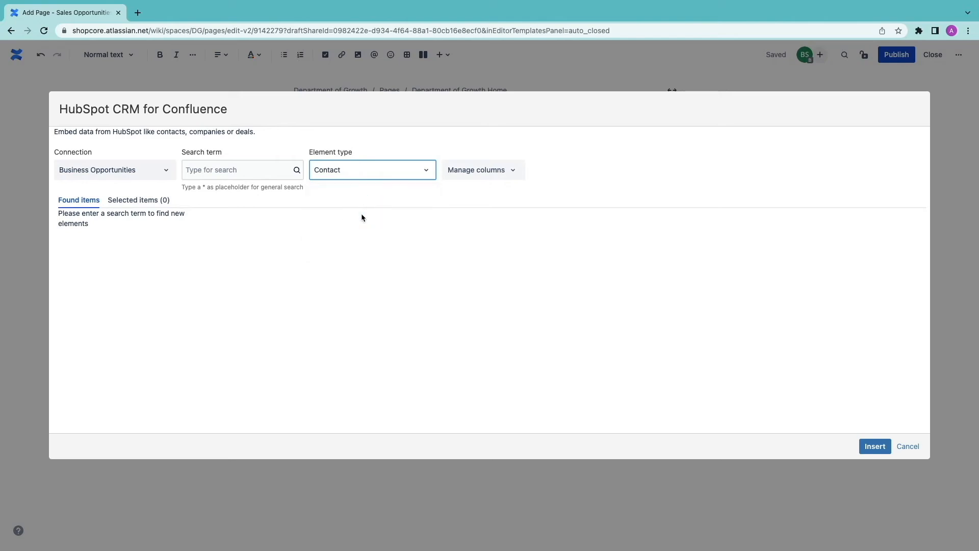
pyautogui.click(233, 170)
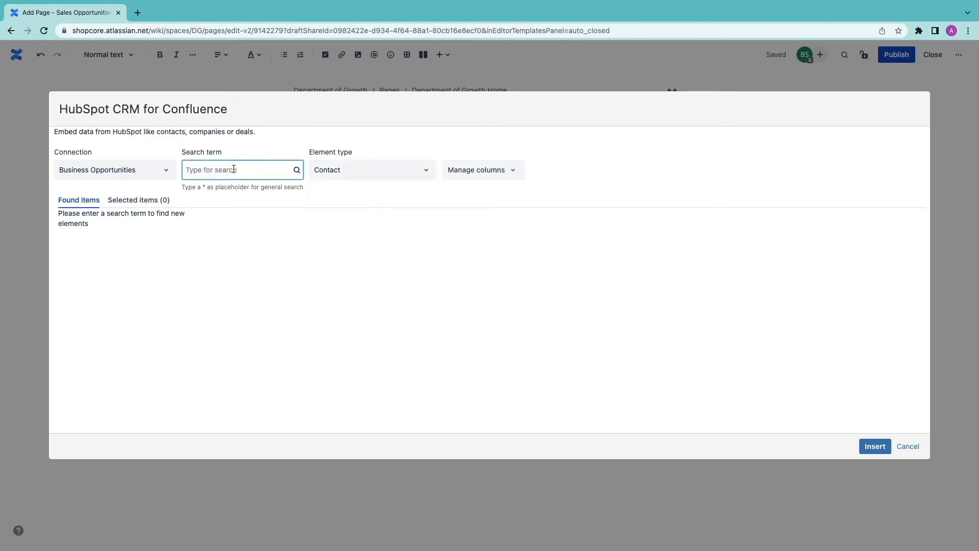
pyautogui.write('*')
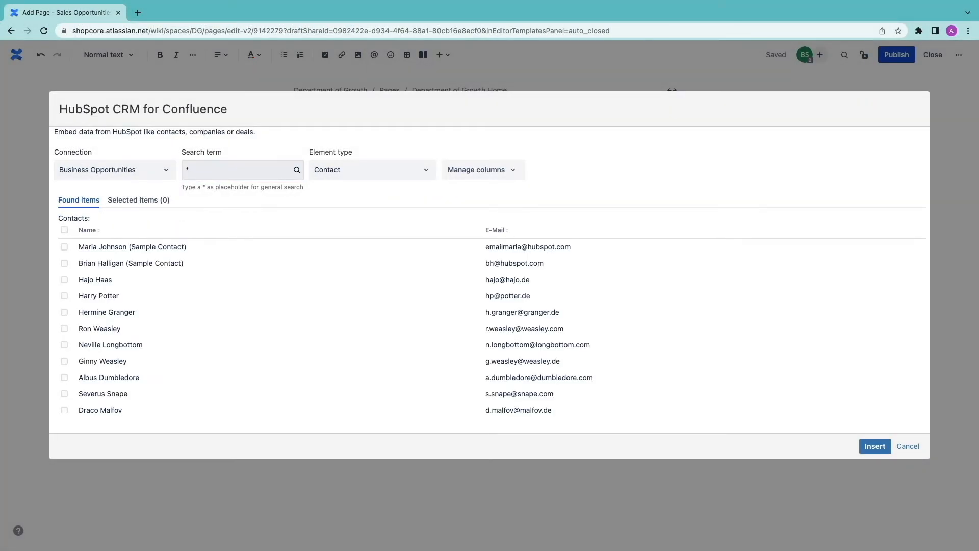
pyautogui.click(64, 230)
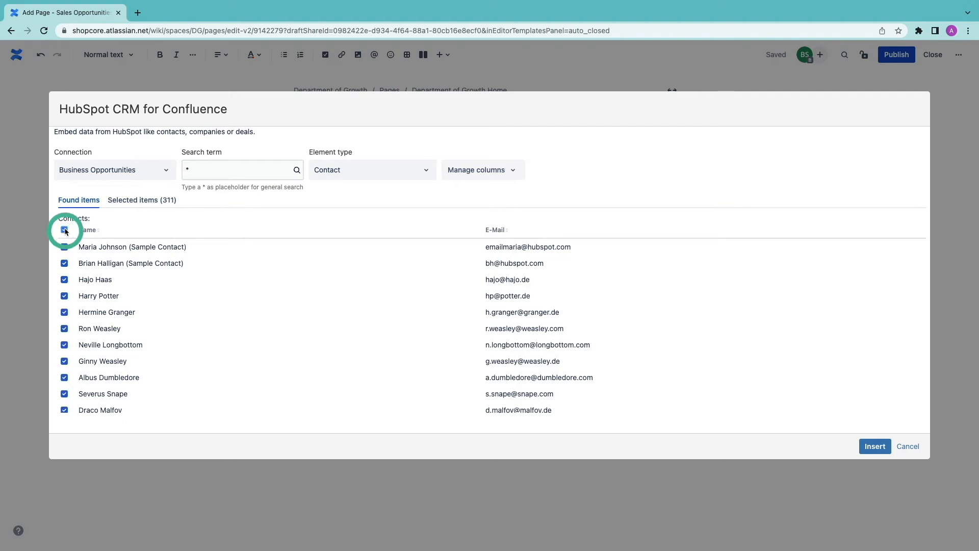
# Step: Add the Associated Deals and Job Title columns to the selected contacts table and insert the macro into the page
pyautogui.click(167, 200)
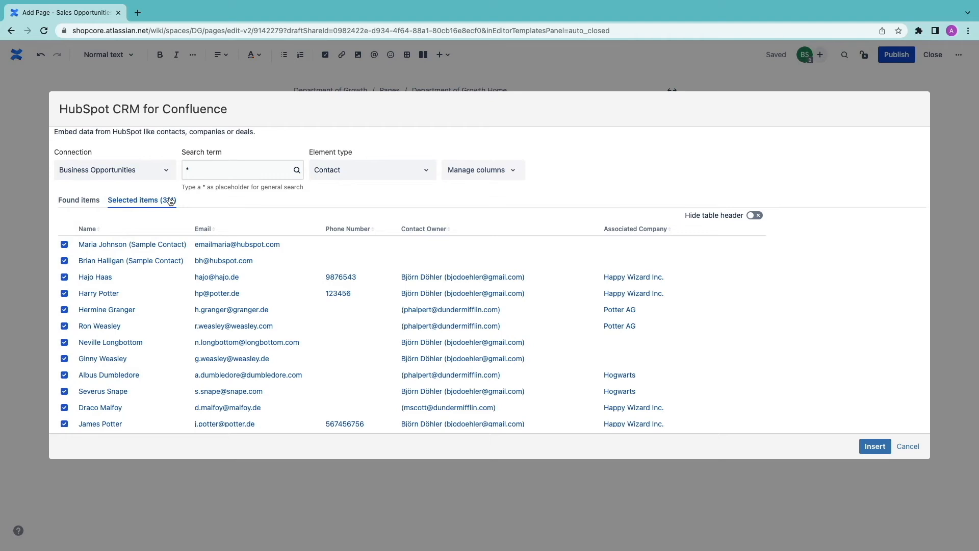
pyautogui.click(510, 175)
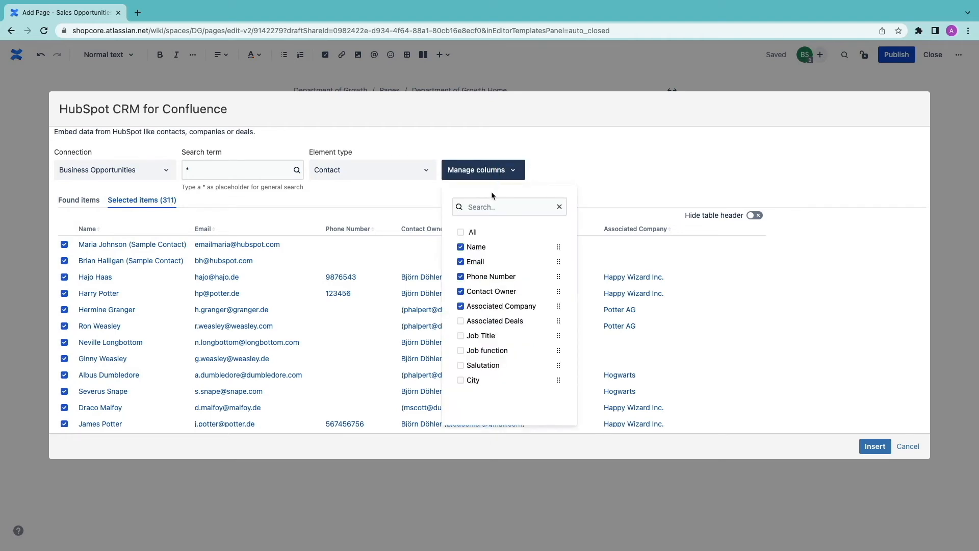
pyautogui.click(461, 321)
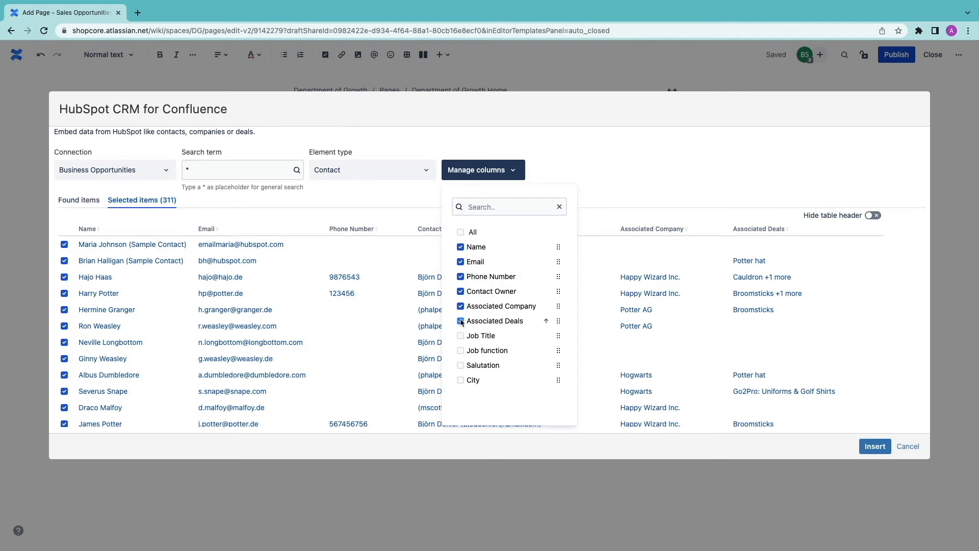
pyautogui.click(460, 335)
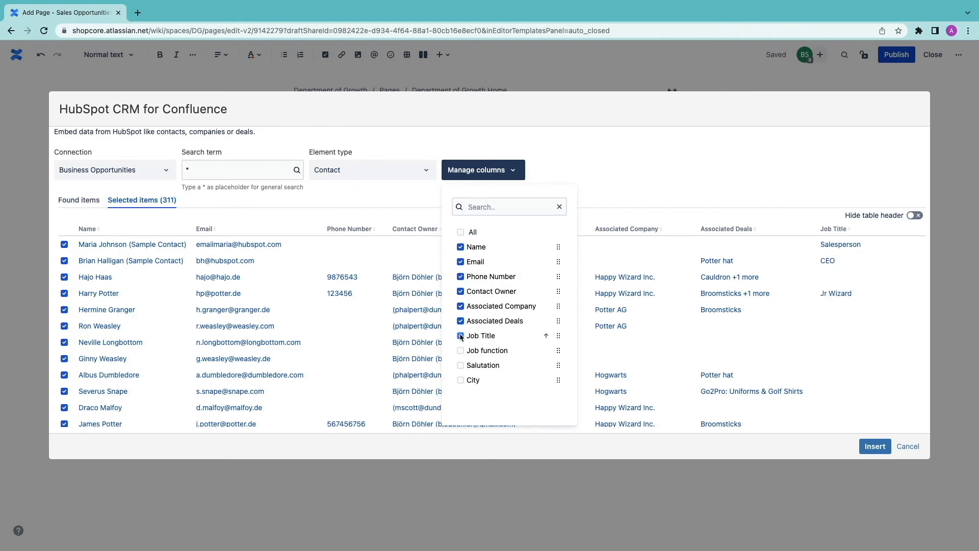
pyautogui.click(875, 446)
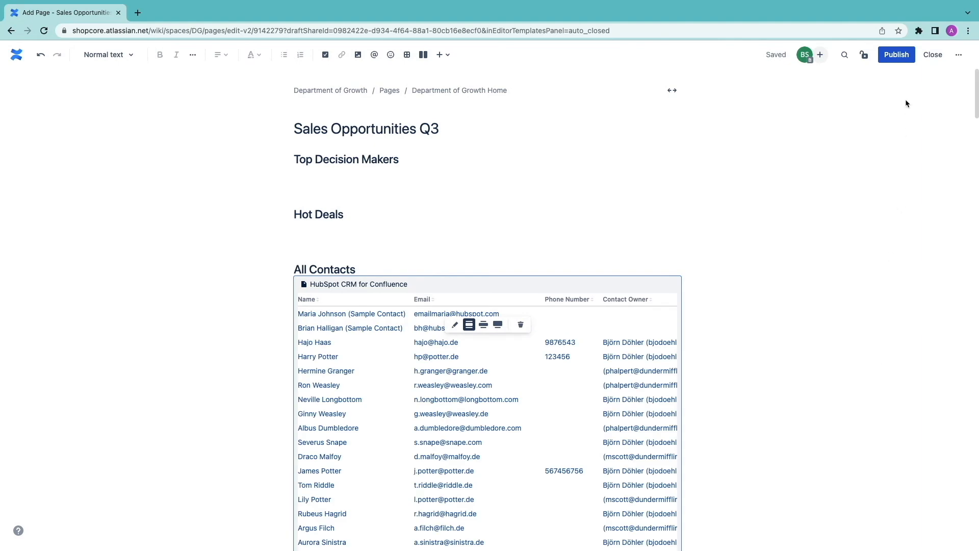
# Step: Publish the Sales Opportunities Q3 page and open one contact's HubSpot record from the All Contacts table in a new tab
pyautogui.click(897, 55)
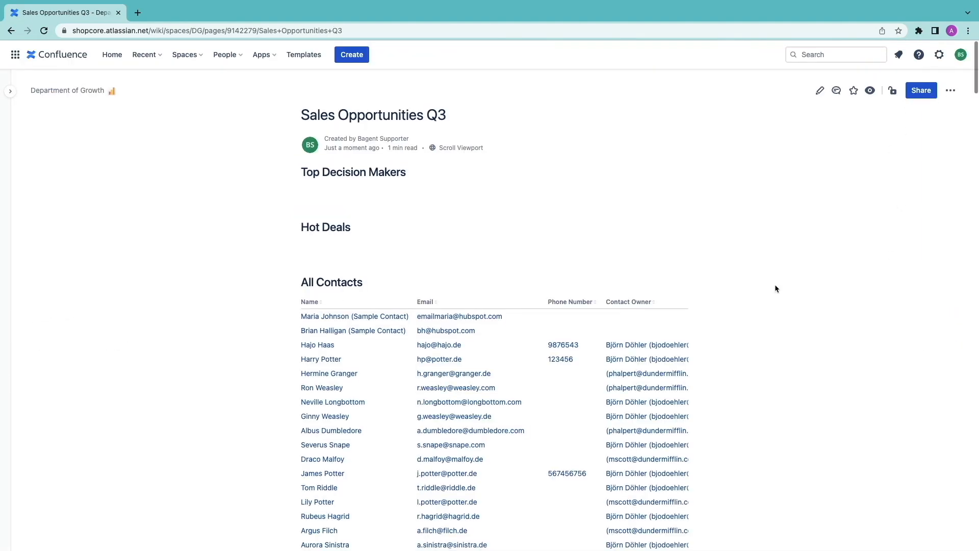
pyautogui.scroll(-15, 775, 288)
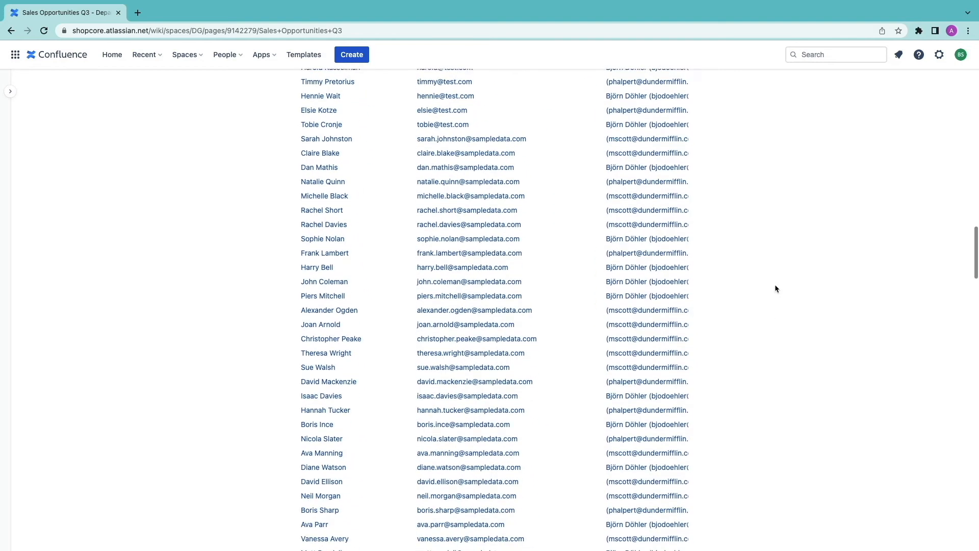
pyautogui.middleClick(335, 298)
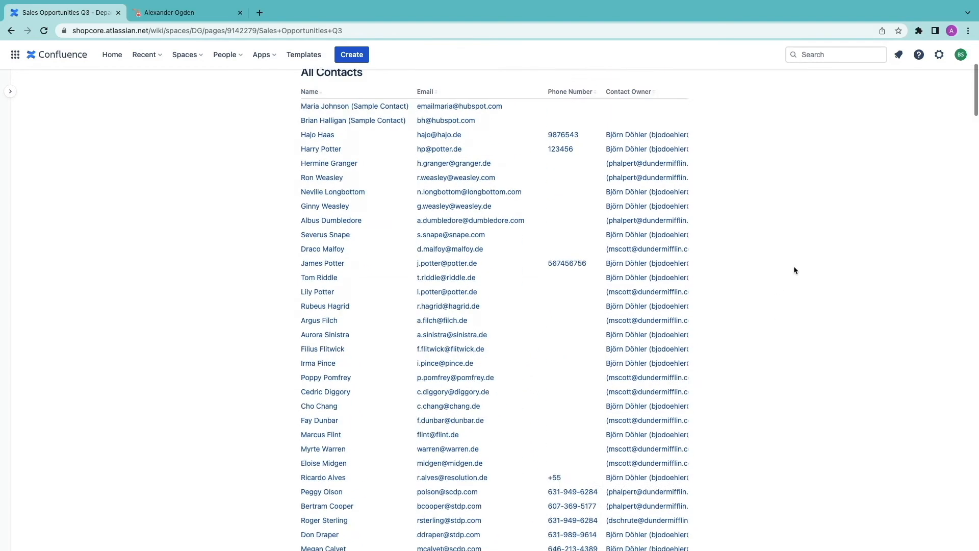
# Step: Edit the page again to set the All Contacts HubSpot macro to full width, and republish it
pyautogui.scroll(4, 650, 307)
pyautogui.hscroll(5, 650, 308)
pyautogui.hscroll(-5, 650, 307)
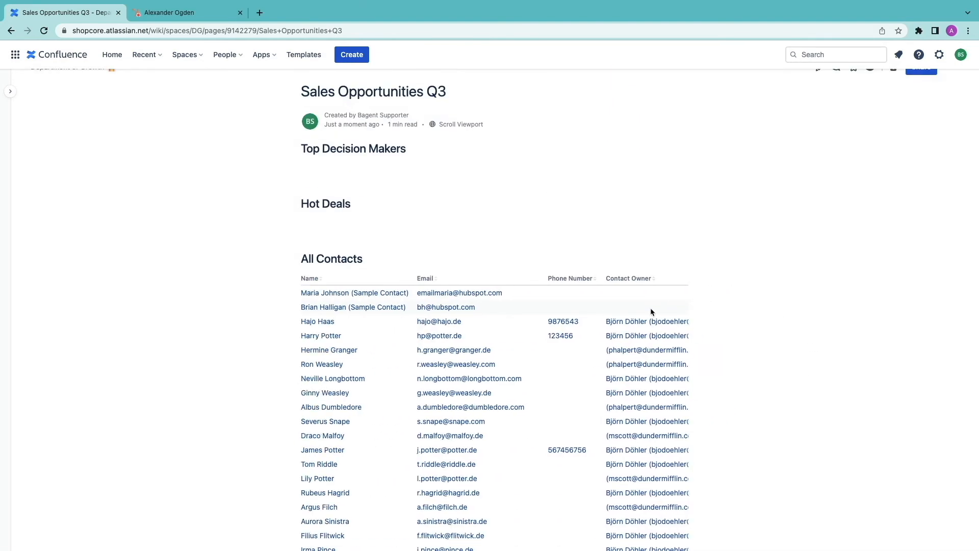
pyautogui.scroll(1, 652, 310)
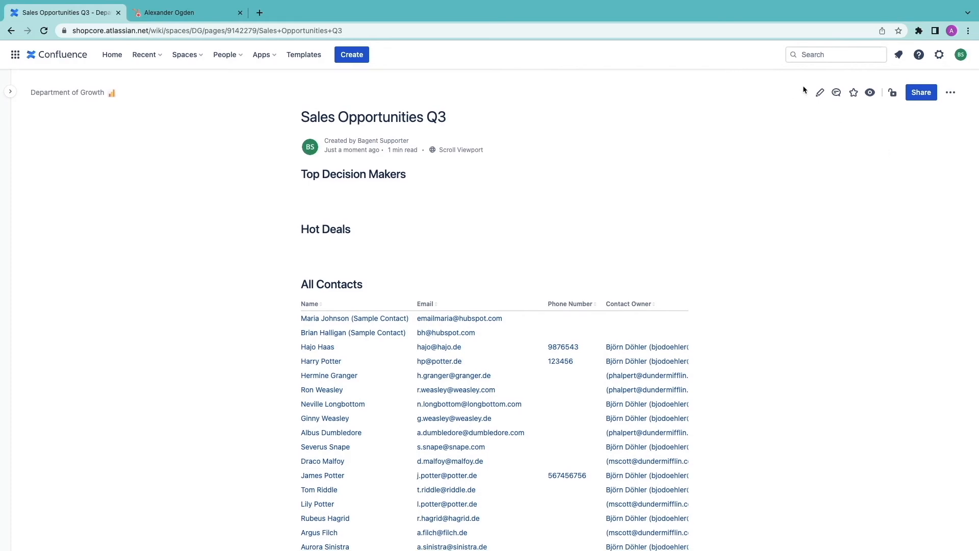
pyautogui.click(818, 92)
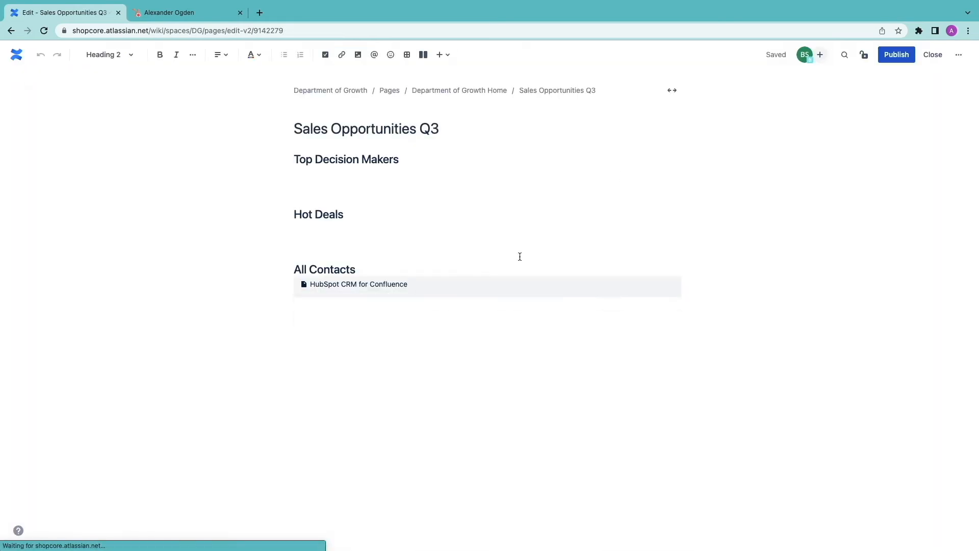
pyautogui.click(514, 286)
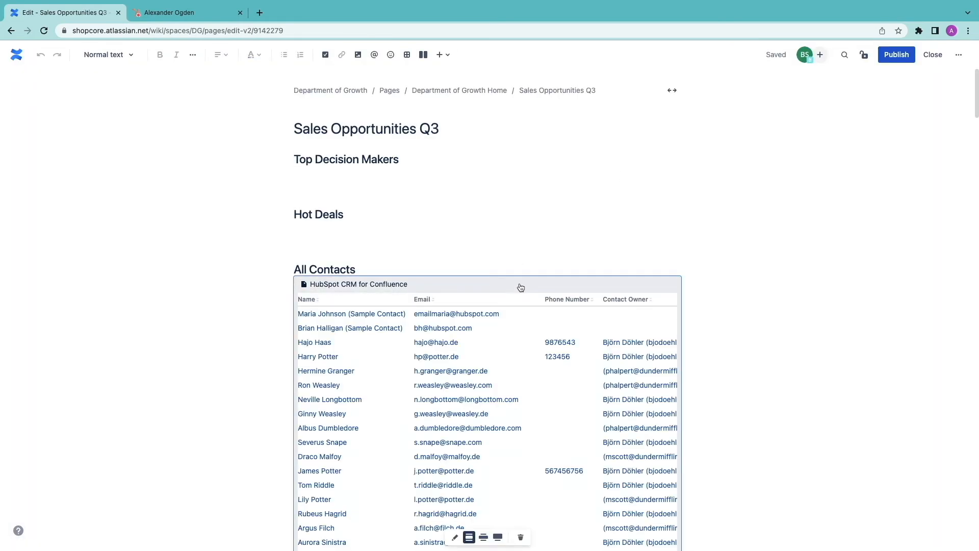
pyautogui.click(497, 537)
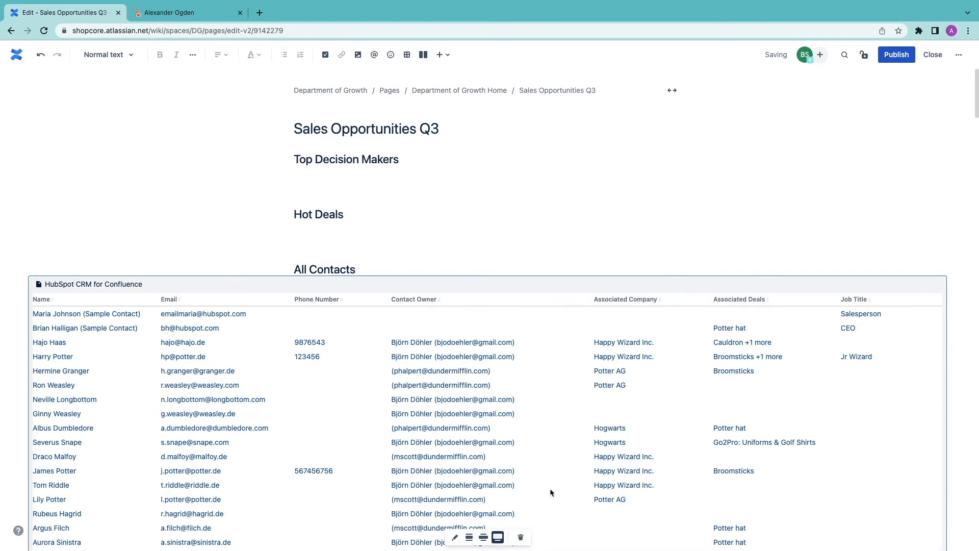
pyautogui.click(897, 54)
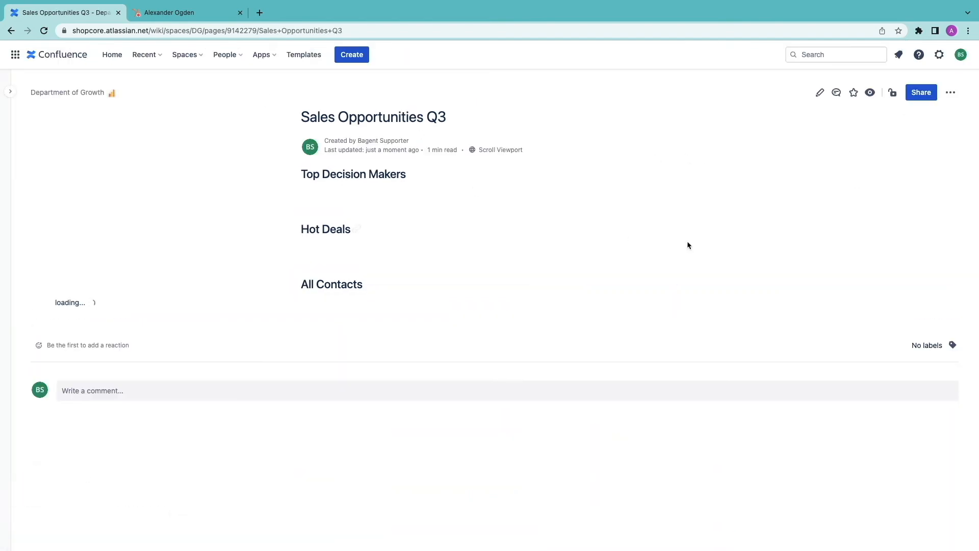
# Step: View another contact's HubSpot record from the widened All Contacts table and return to the Confluence page
pyautogui.scroll(-20, 617, 246)
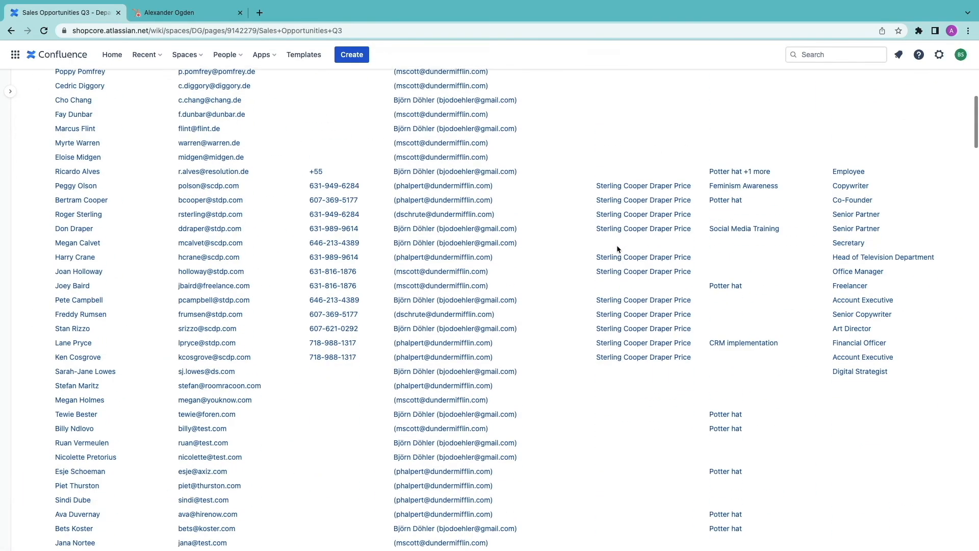
pyautogui.scroll(-5, 617, 245)
pyautogui.click(69, 248)
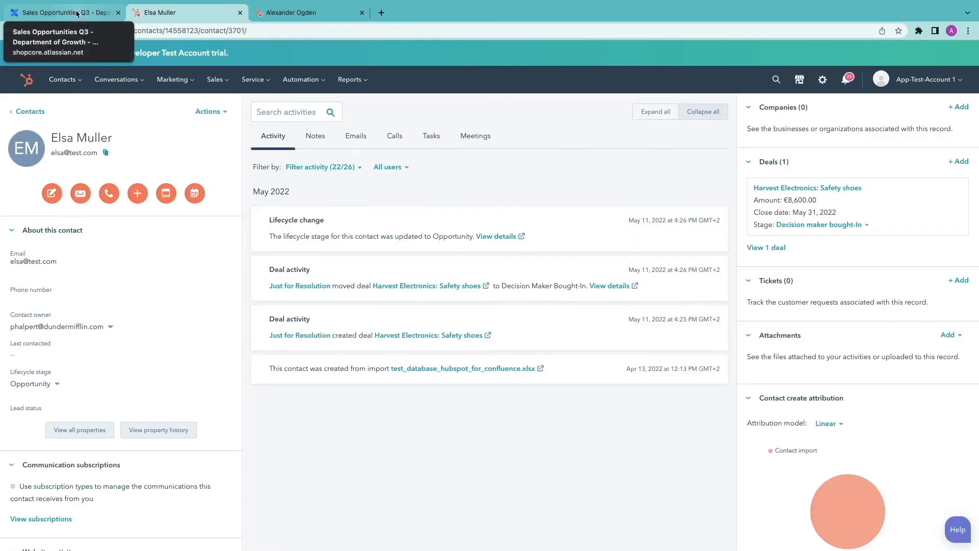
pyautogui.click(77, 14)
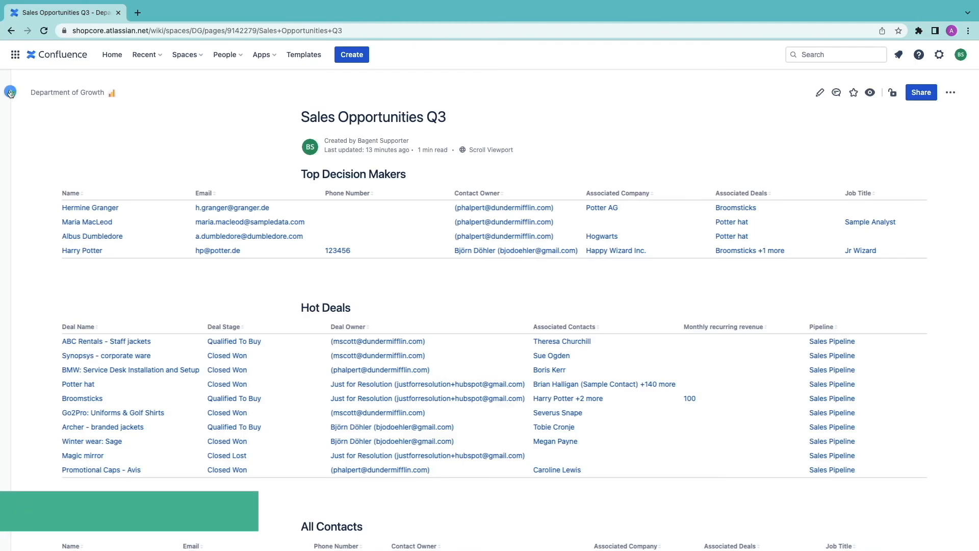
# Step: Open Hubspot Search in the Department of Growth space and restrict it to the Deal element type
pyautogui.click(10, 92)
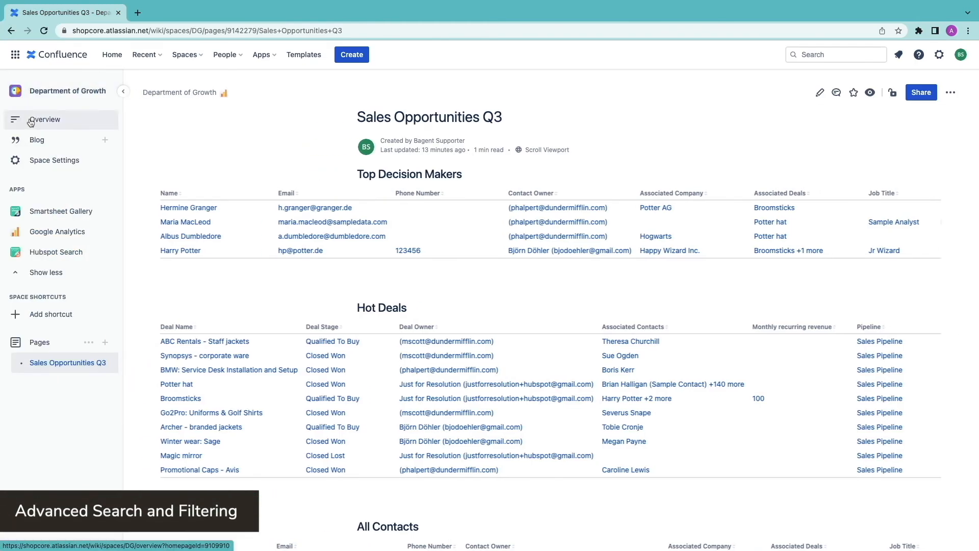
pyautogui.click(74, 251)
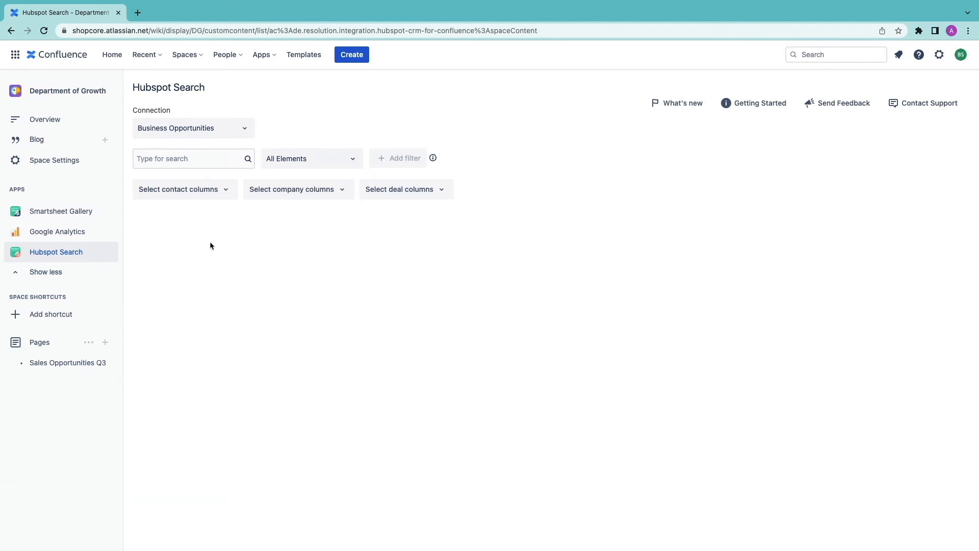
pyautogui.click(305, 159)
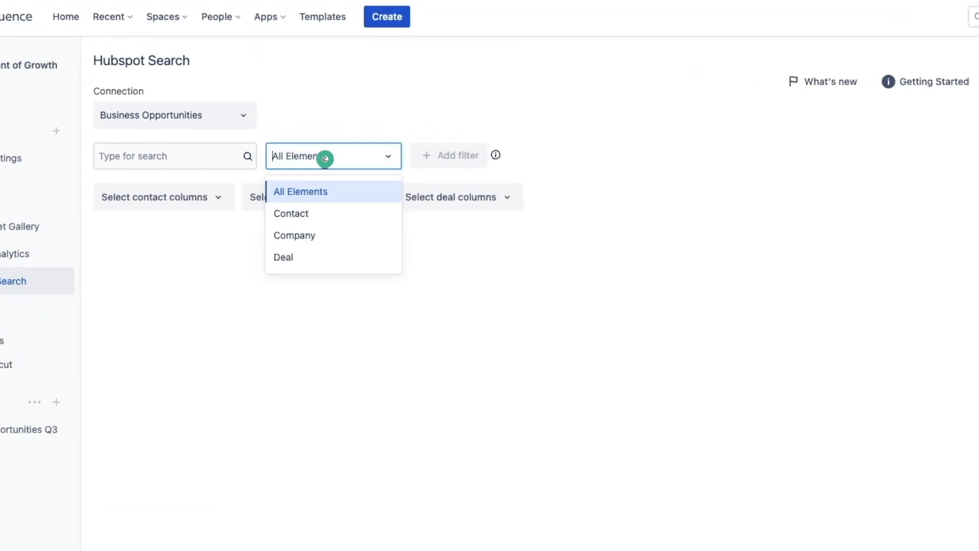
pyautogui.click(307, 257)
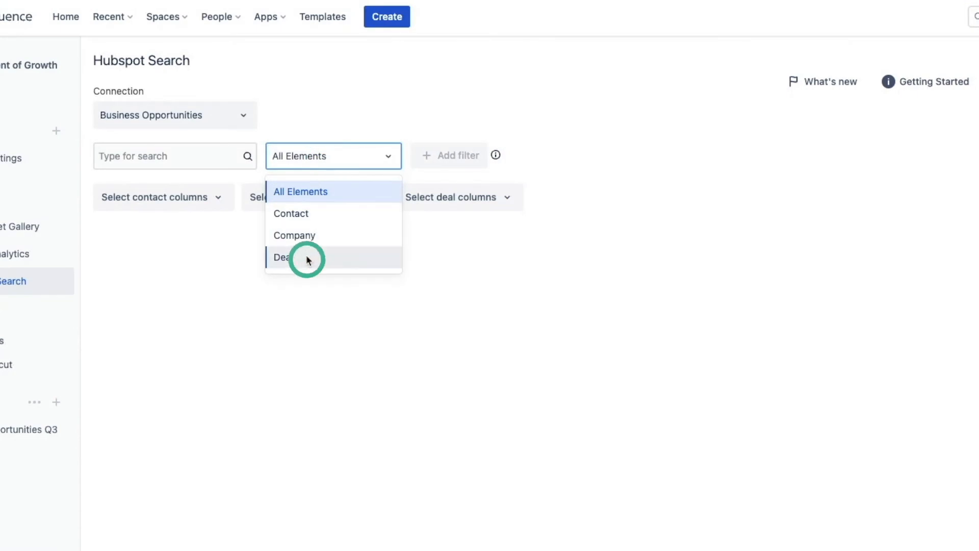
# Step: Add a deal filter with the condition Deal Owner is one of, using the last listed dundermifflin.com owner
pyautogui.click(449, 156)
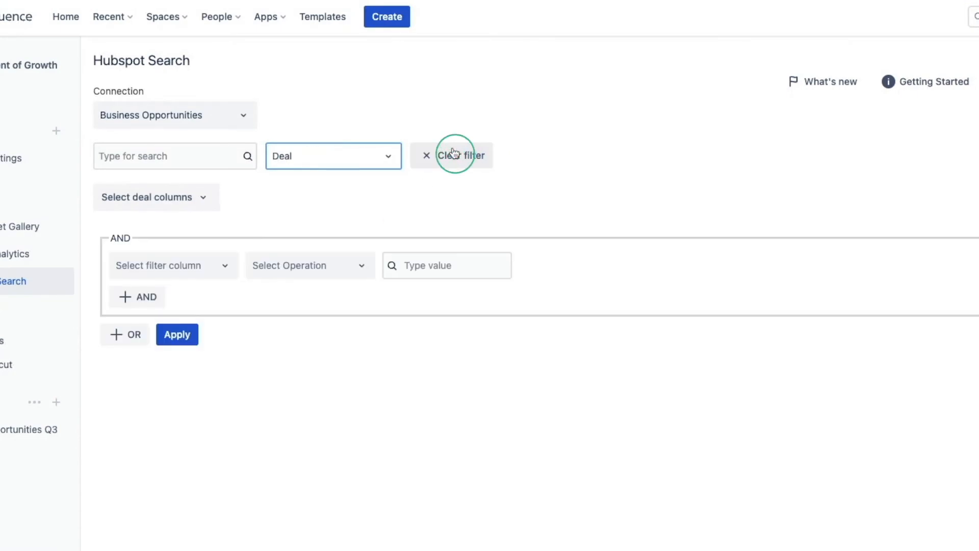
pyautogui.click(212, 265)
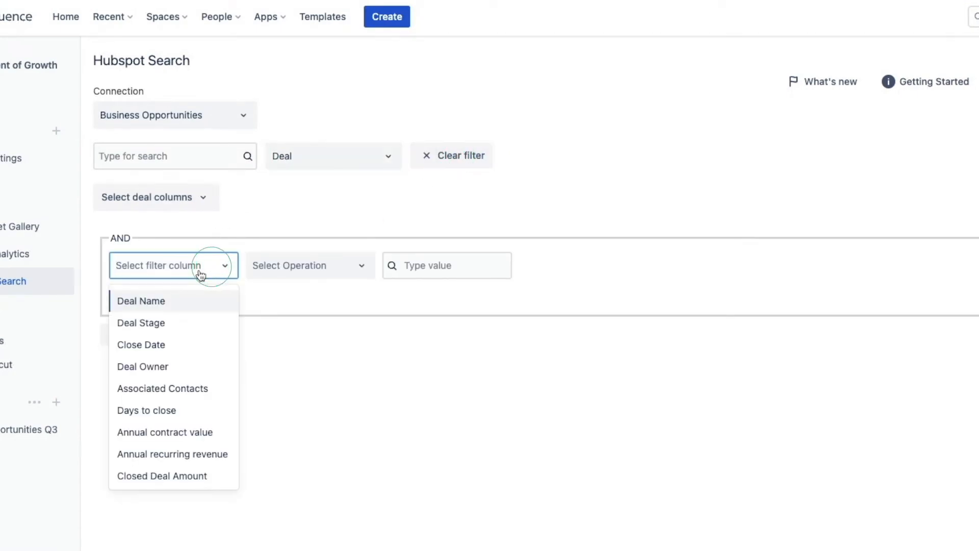
pyautogui.click(173, 367)
pyautogui.click(419, 265)
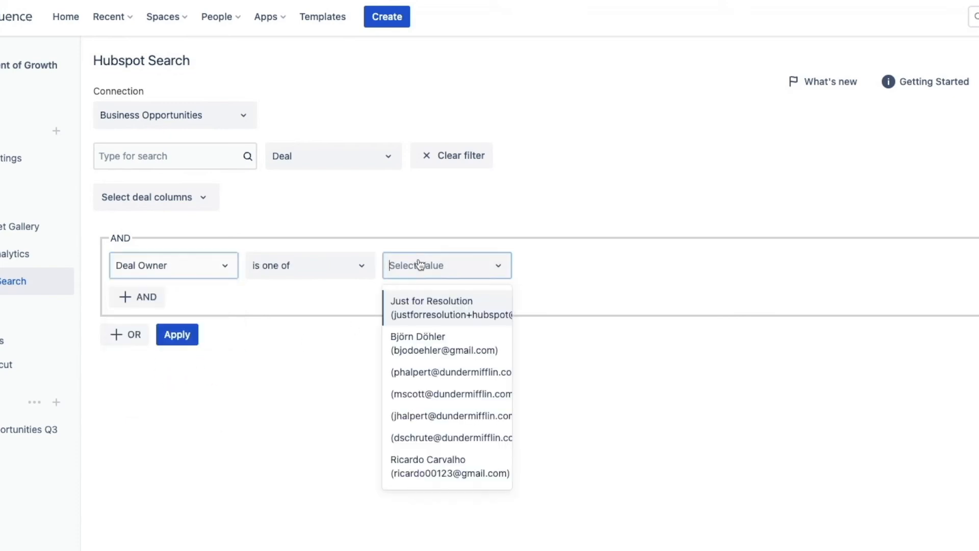
pyautogui.write('d')
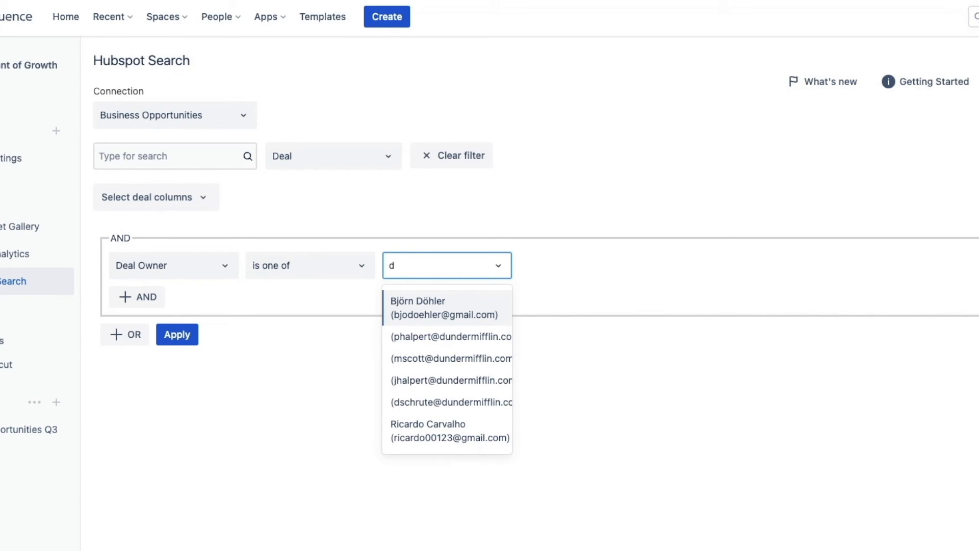
pyautogui.click(424, 402)
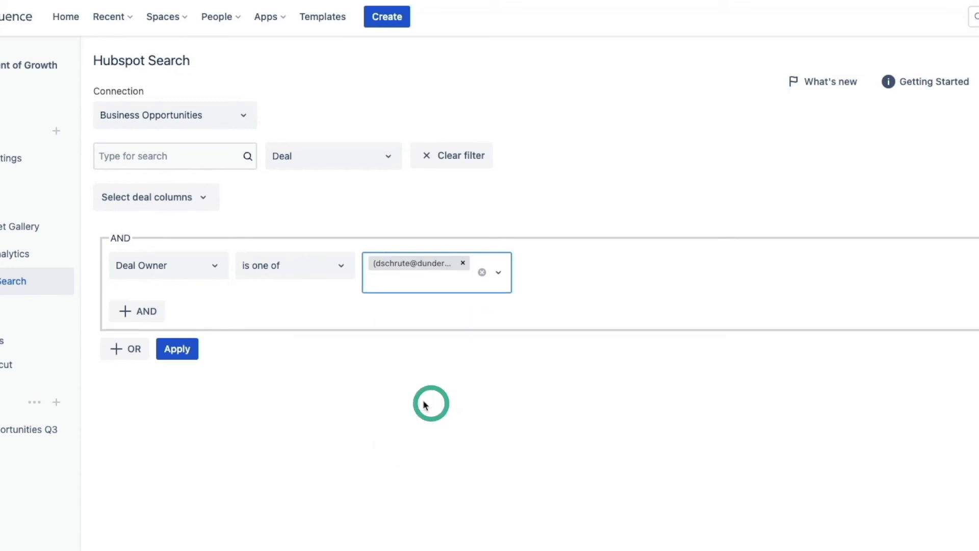
# Step: Add an AND condition requiring Pipeline is equal to Mad Deals, and apply the filter
pyautogui.click(149, 316)
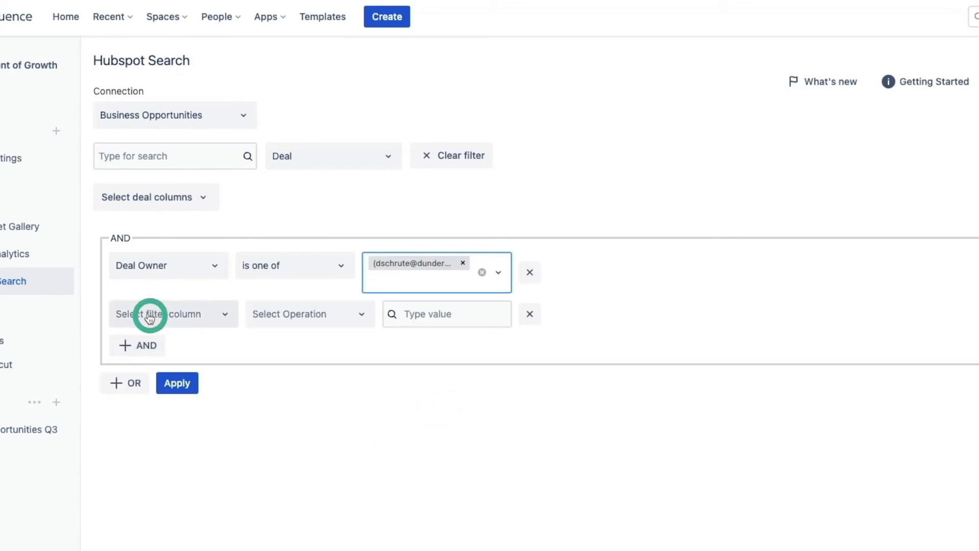
pyautogui.click(177, 313)
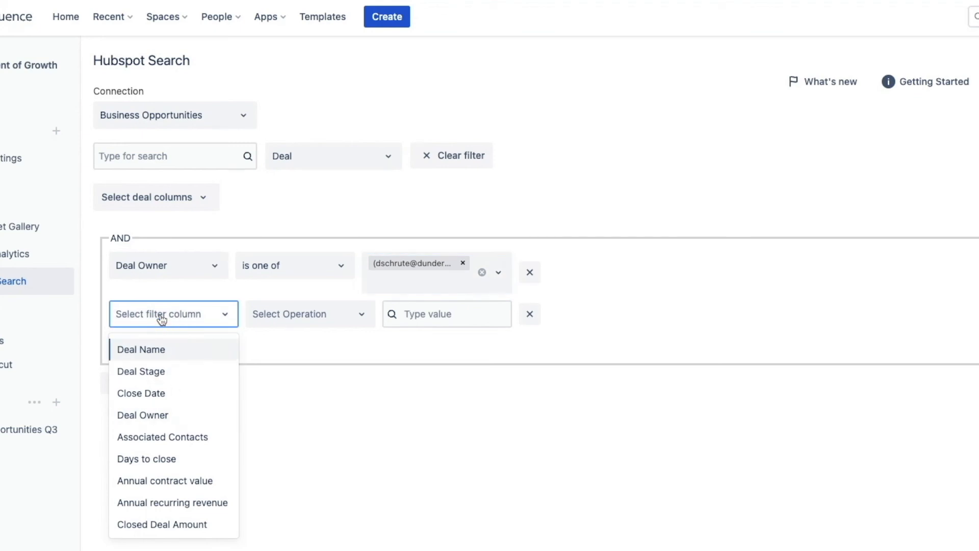
pyautogui.write('p')
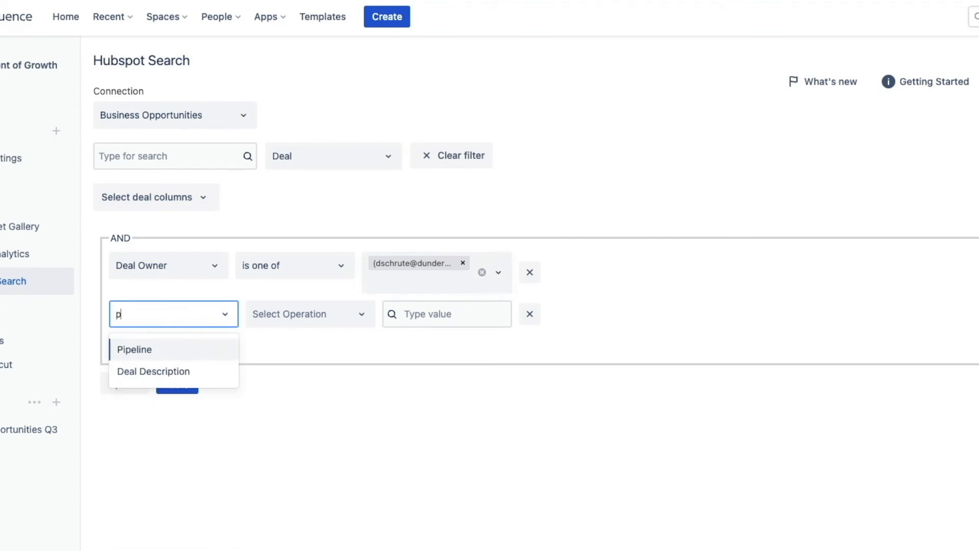
pyautogui.click(170, 349)
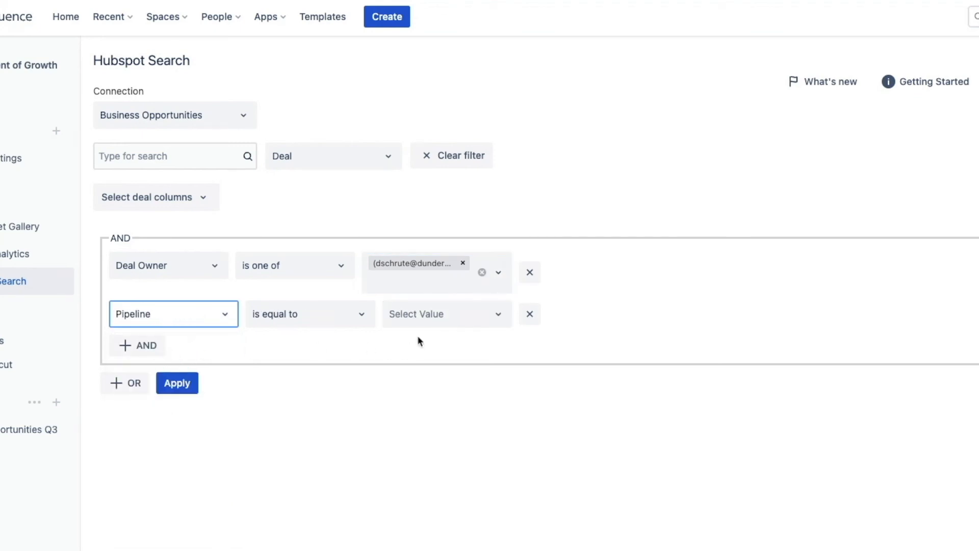
pyautogui.click(431, 315)
pyautogui.click(428, 349)
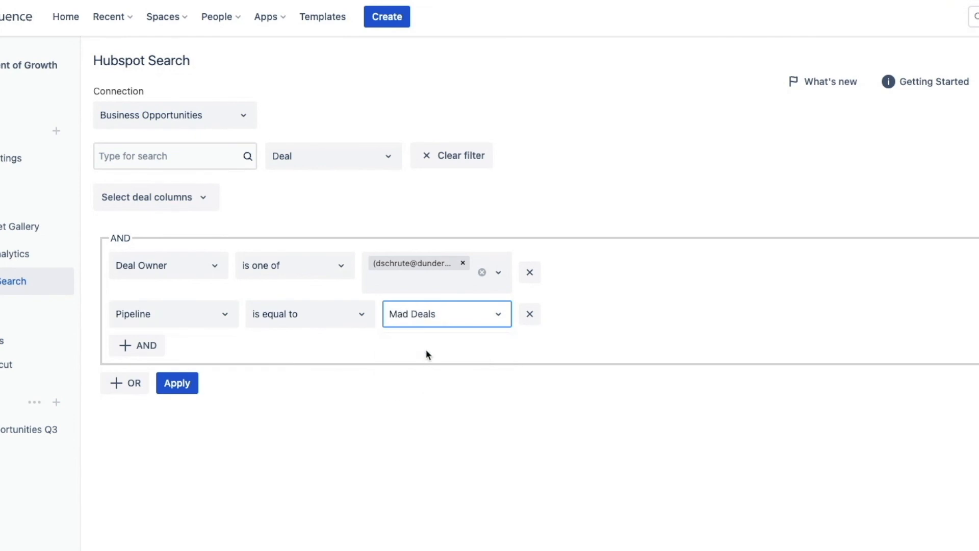
pyautogui.click(173, 384)
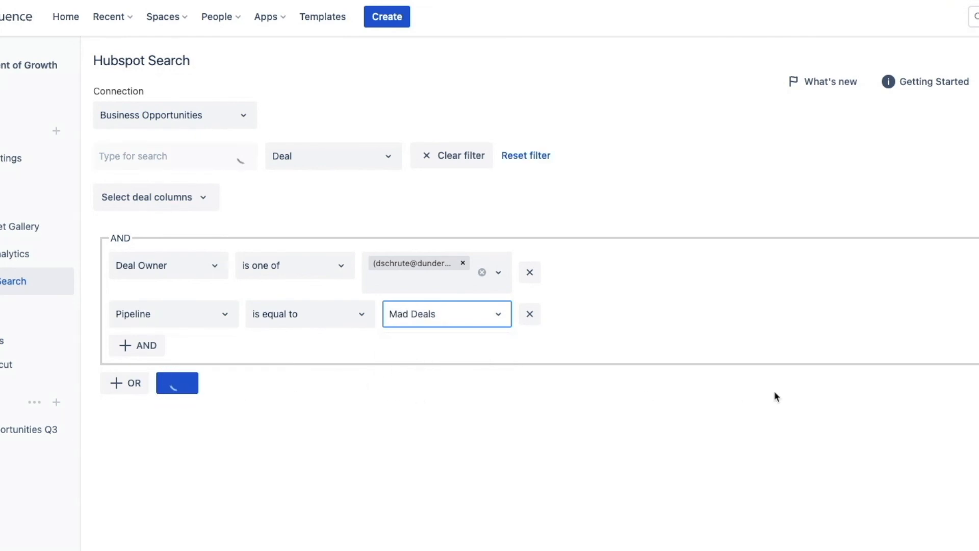